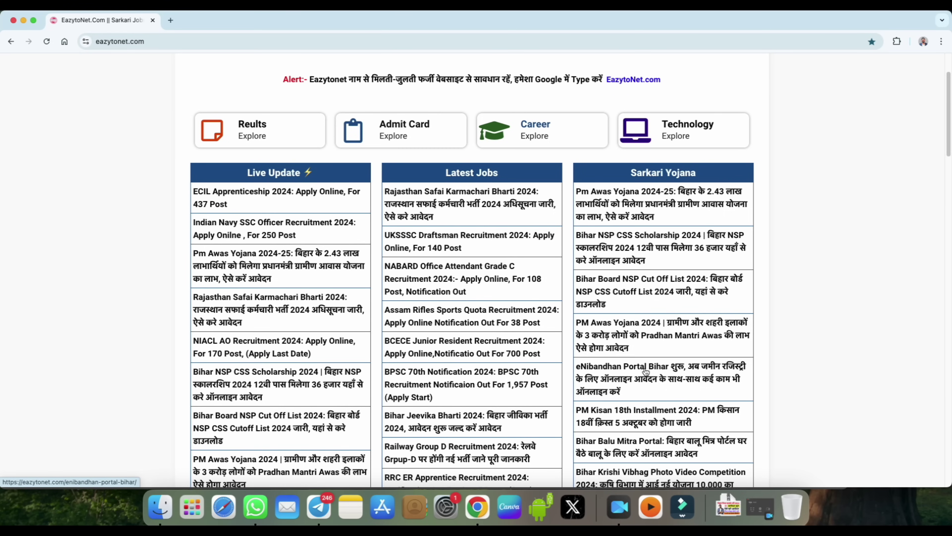
Step: Open the eNibandhan Portal Bihar article from the Sarkari Yojana list
scroll(436, 180, "up", 3)
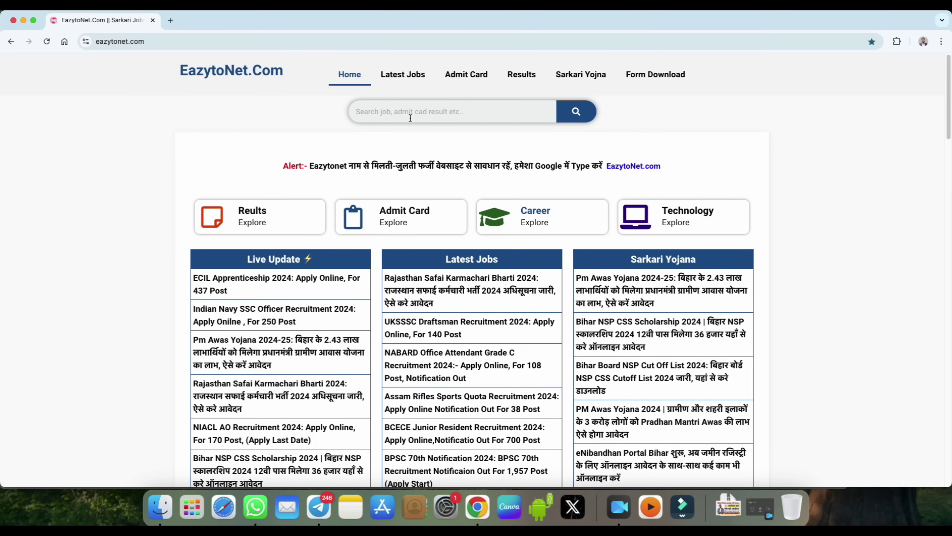
scroll(588, 194, "down", 3)
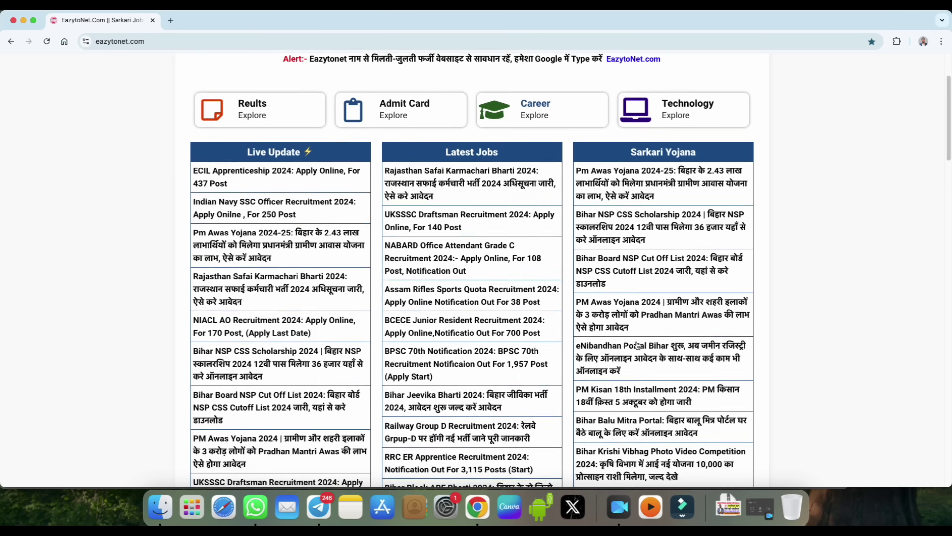
left_click(630, 354)
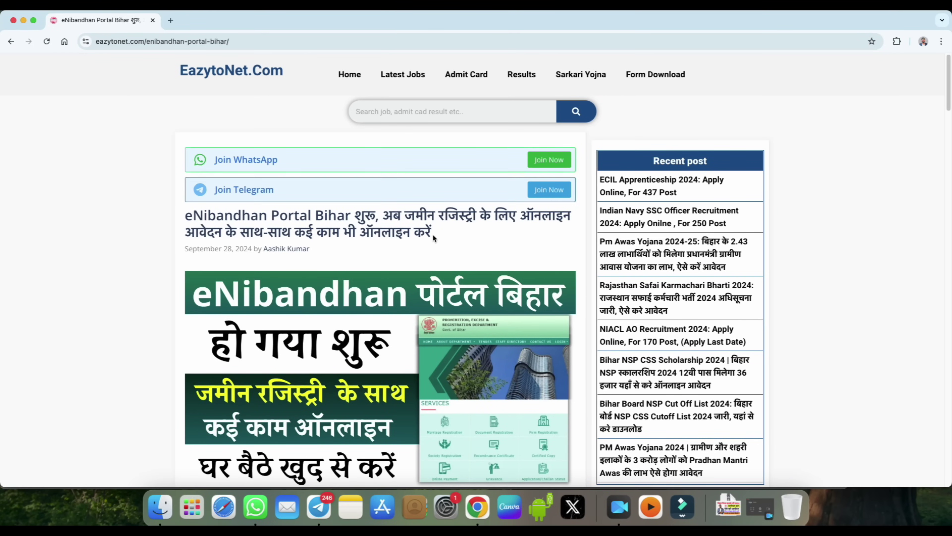
Step: Find the article's Important Links table and open the official eNibandhan website from it
scroll(432, 234, "down", 5)
scroll(453, 232, "down", 12)
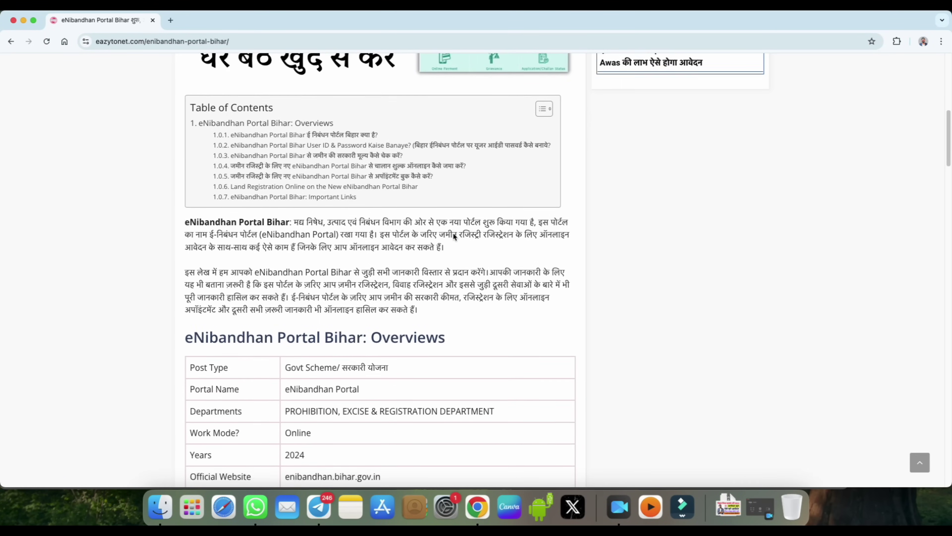
scroll(453, 233, "down", 19)
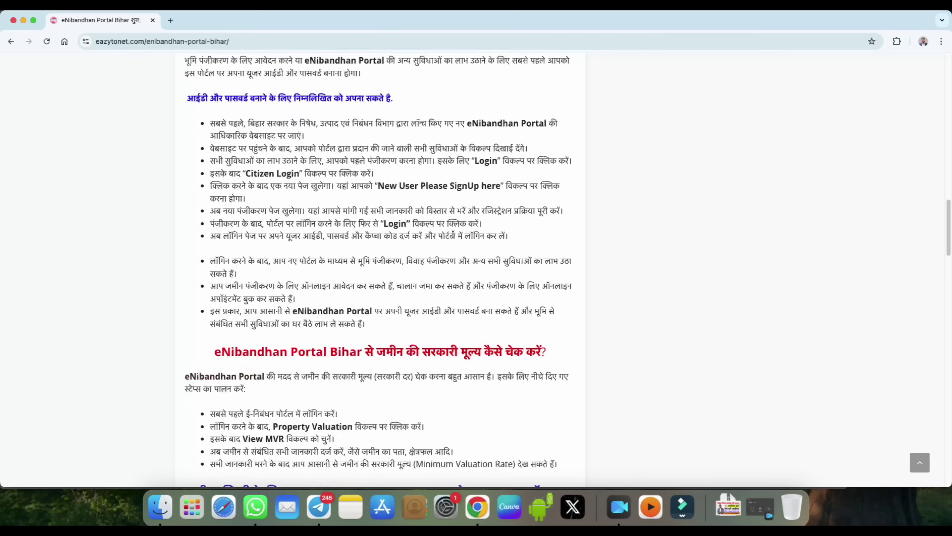
scroll(452, 235, "down", 9)
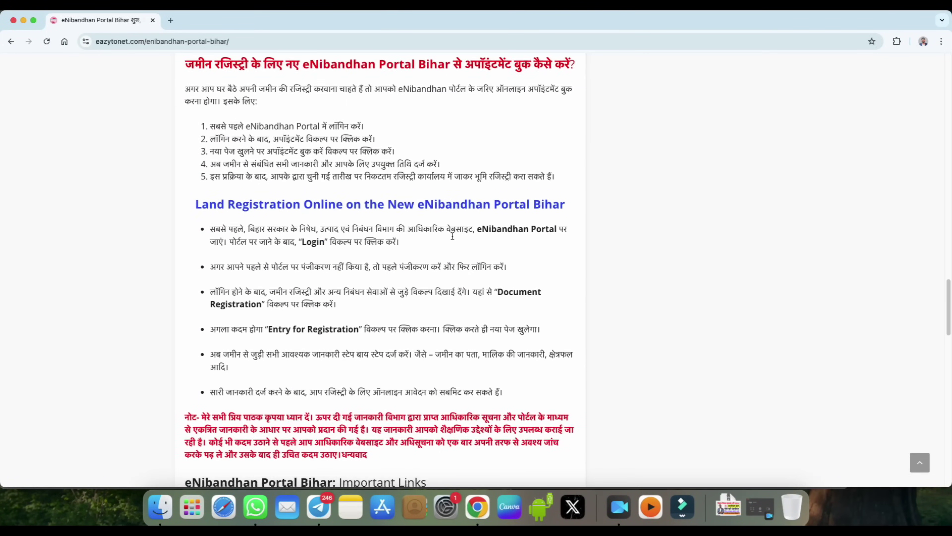
scroll(452, 236, "down", 3)
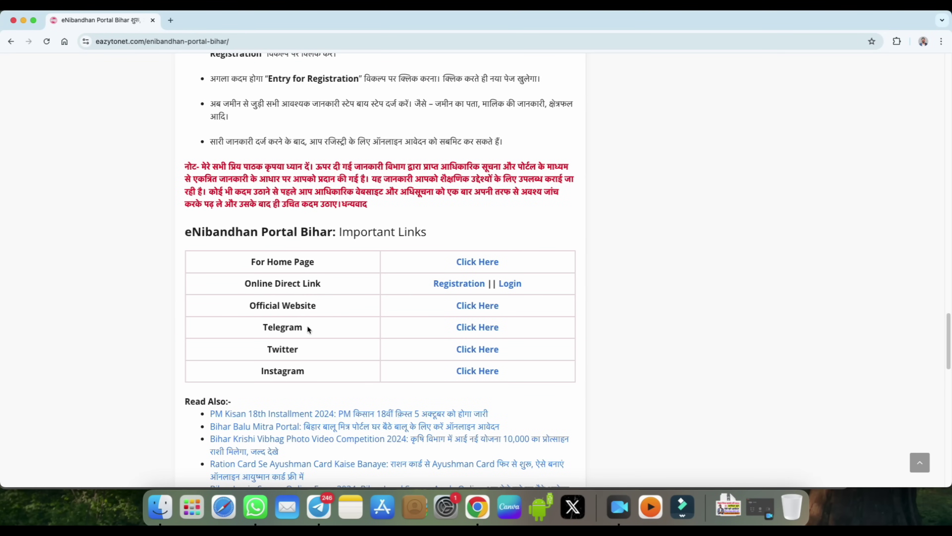
left_click_drag(249, 305, 311, 305)
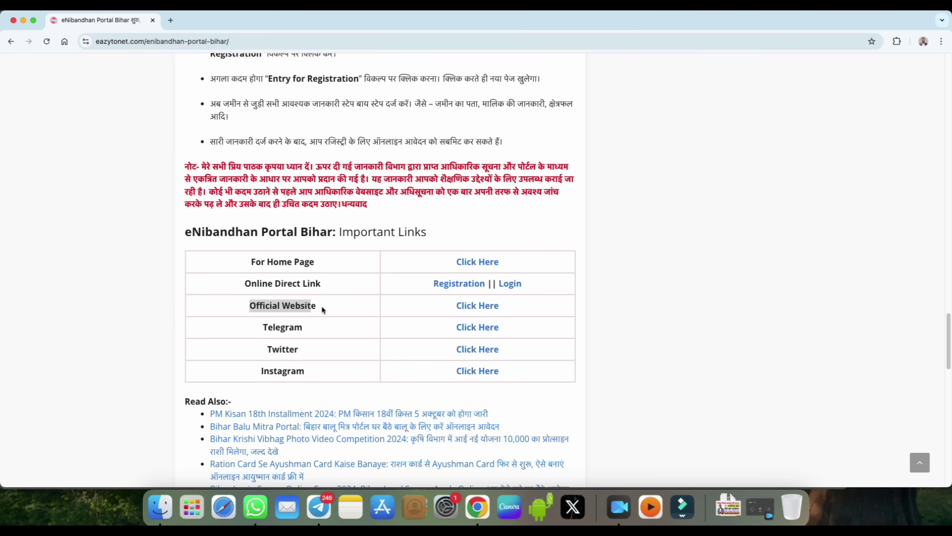
left_click(476, 306)
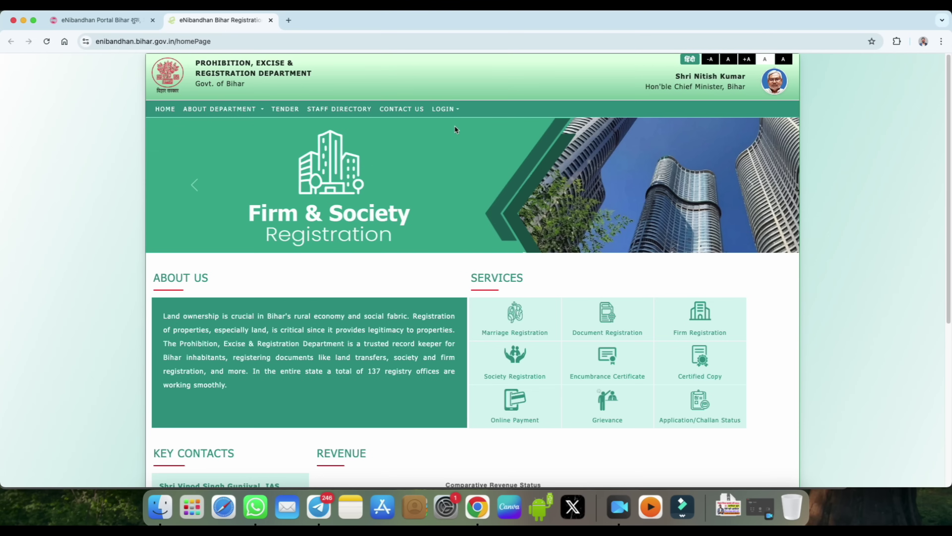
Step: Go to the Citizen Login page and open the sign-up form for new users
left_click(446, 108)
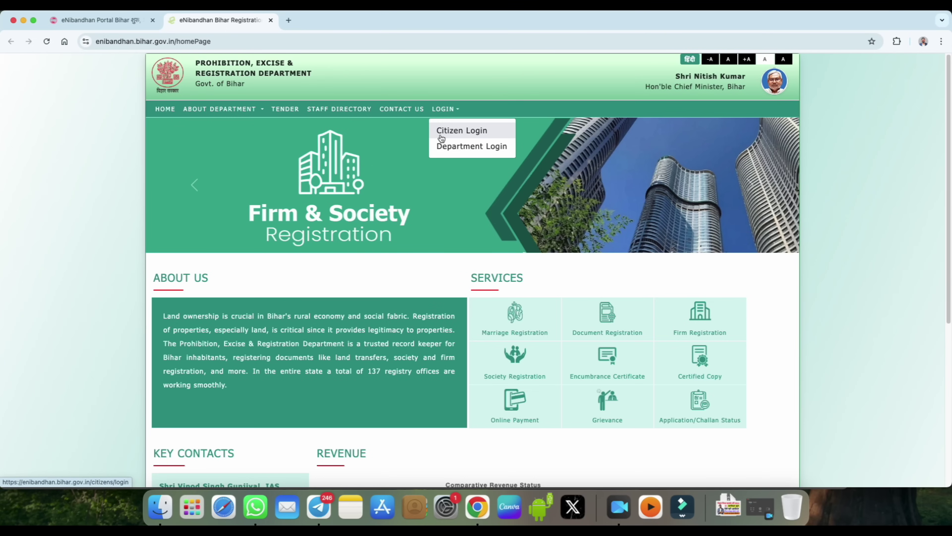
left_click(469, 131)
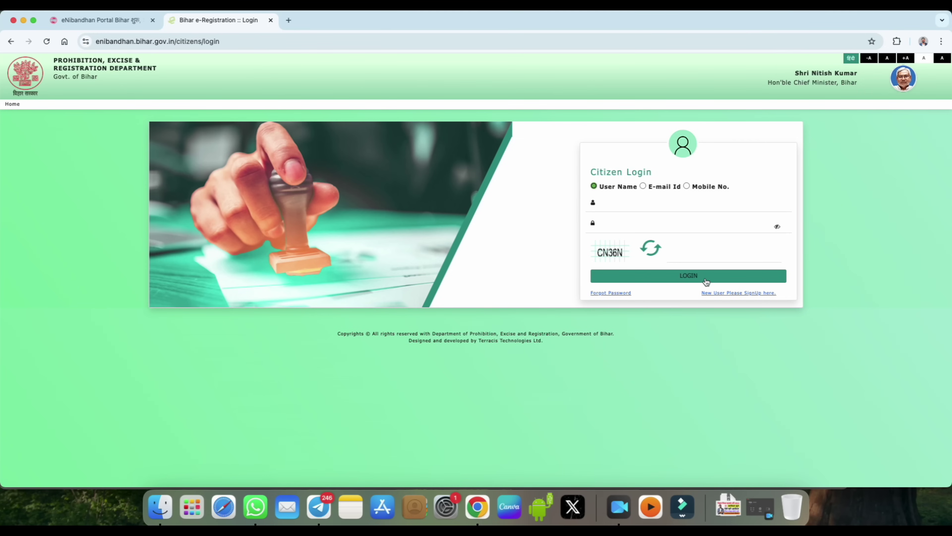
left_click(712, 293)
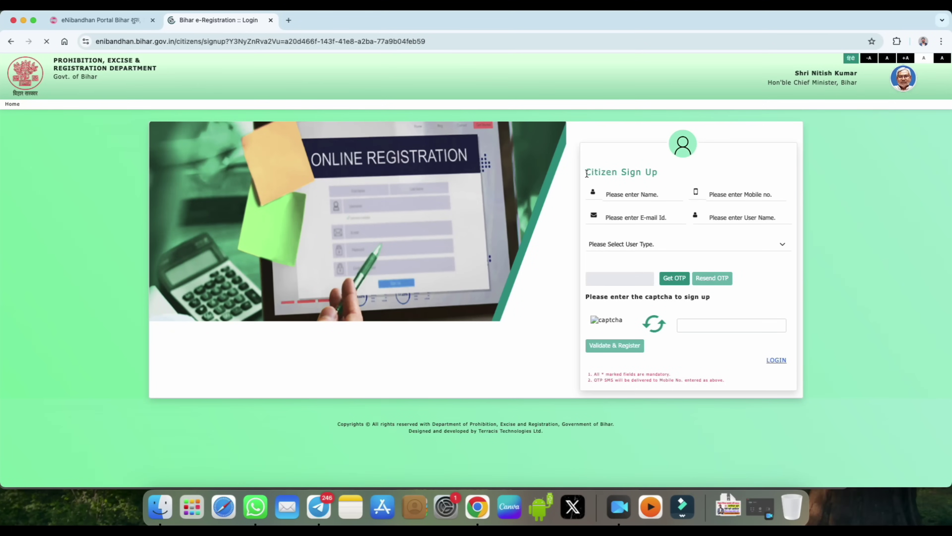
Step: Choose Individual as the user type on the Citizen Sign Up form and return to the login page
left_click_drag(587, 173, 631, 186)
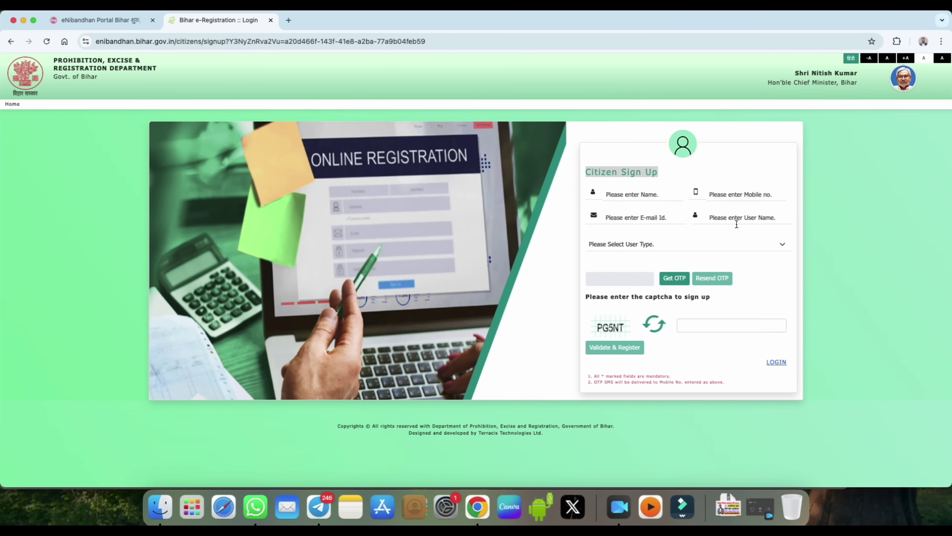
left_click(626, 244)
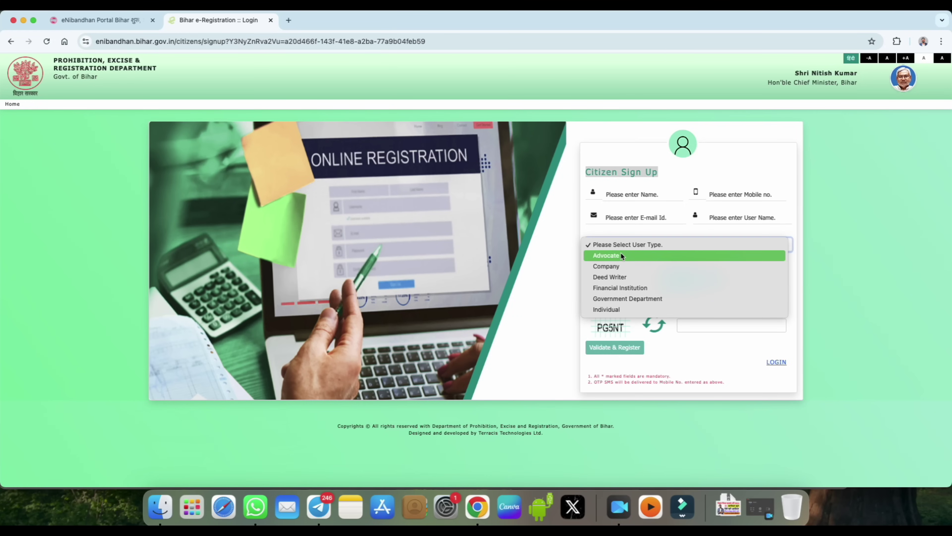
left_click(615, 308)
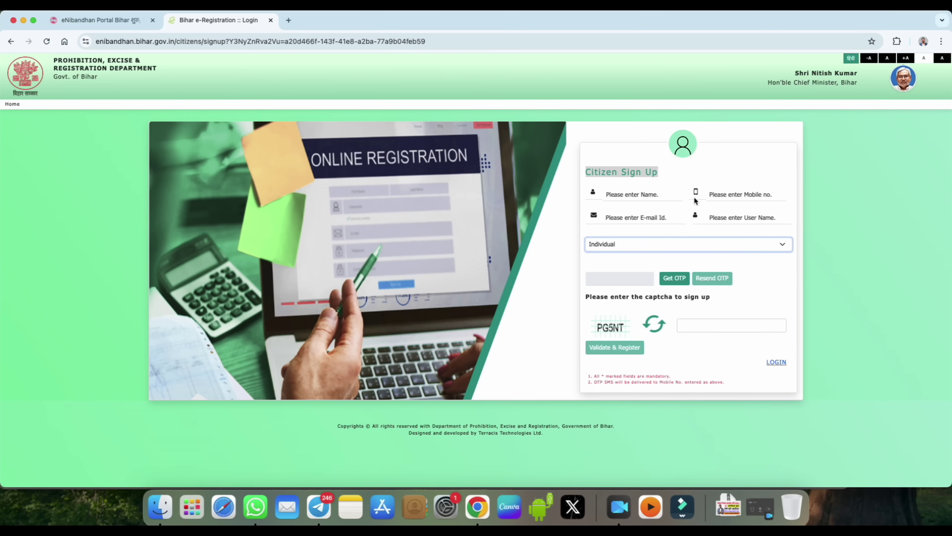
left_click(776, 362)
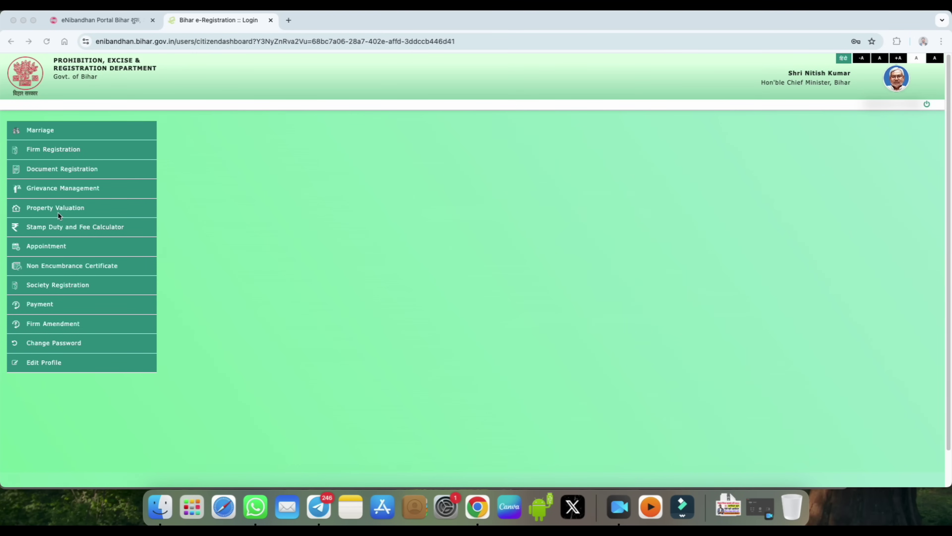
Step: Open View MVR under Property Valuation and continue past the instructions to the valuation form
left_click(69, 211)
left_click(69, 212)
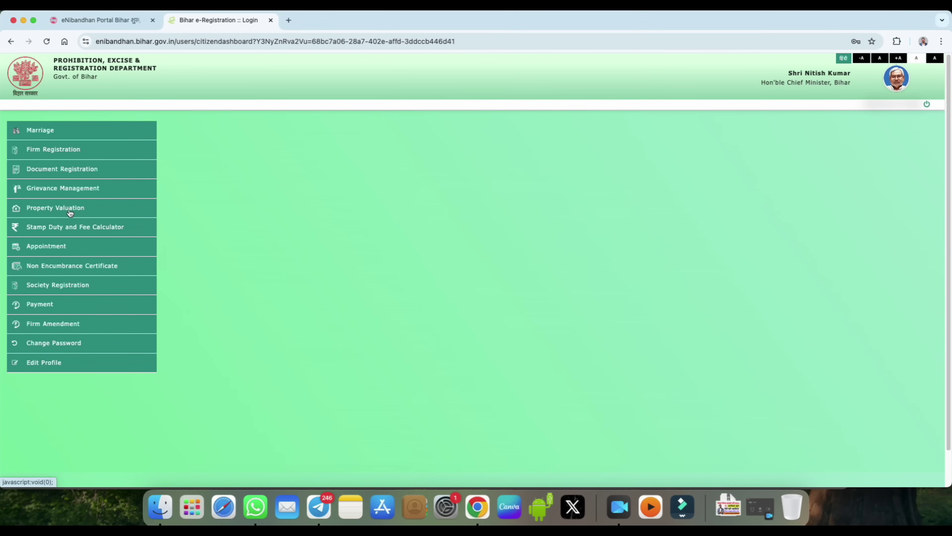
left_click(70, 212)
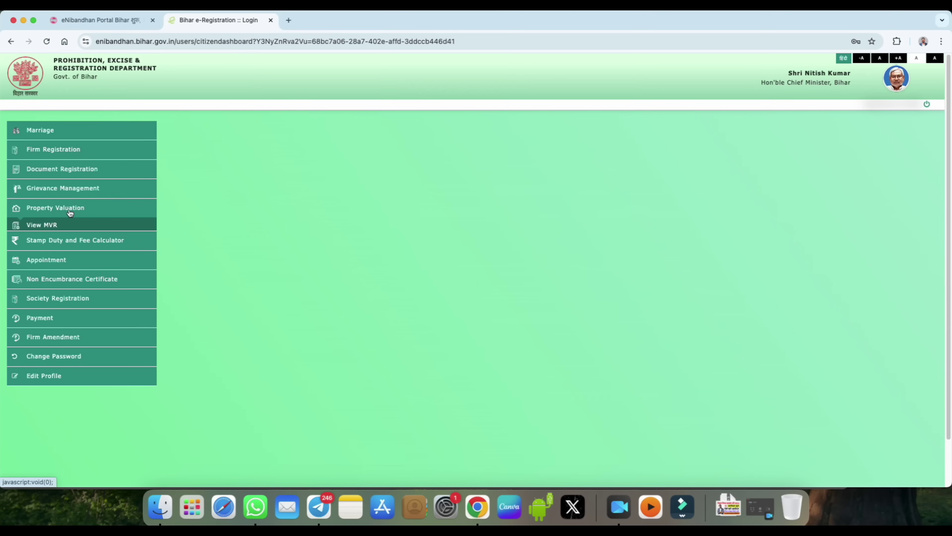
left_click(48, 225)
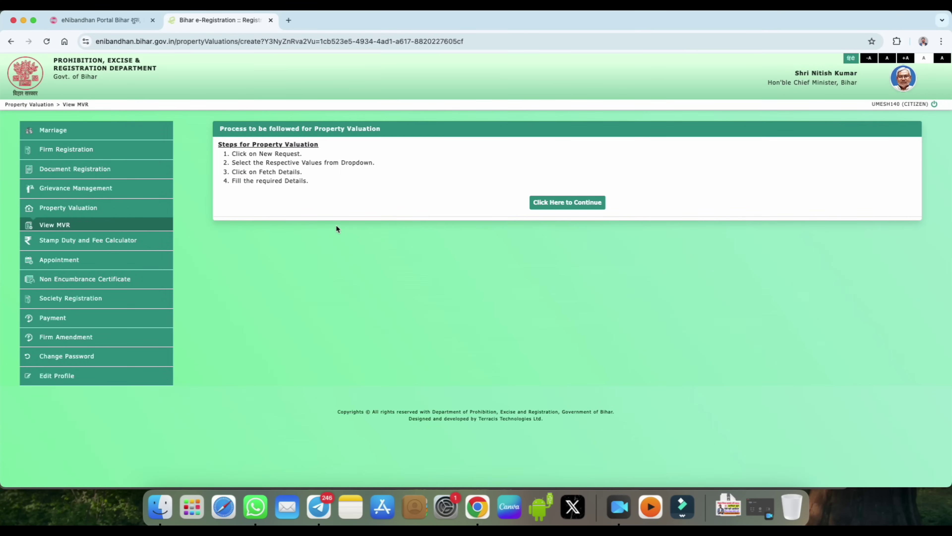
left_click(561, 203)
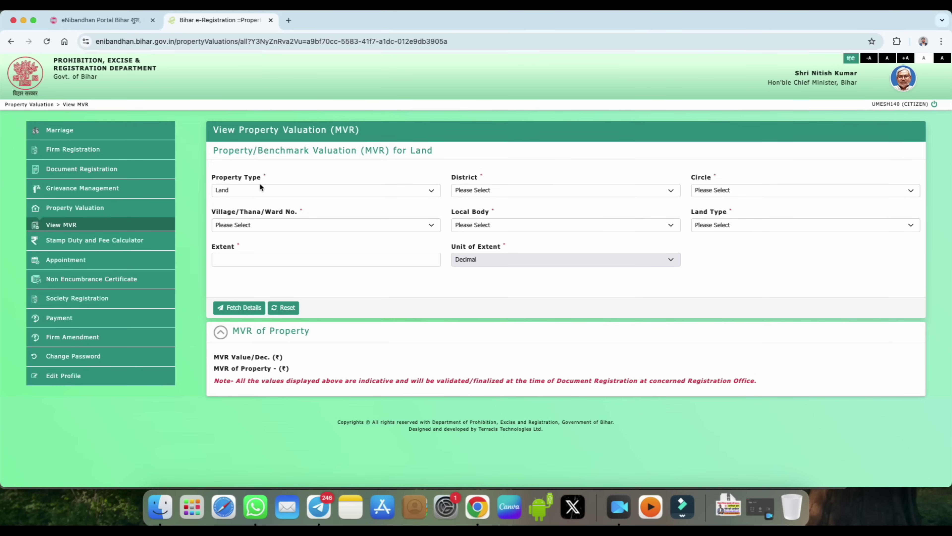
Step: Set the property type to Land, the district to Gopalganj and the circle to Barauli
left_click(253, 190)
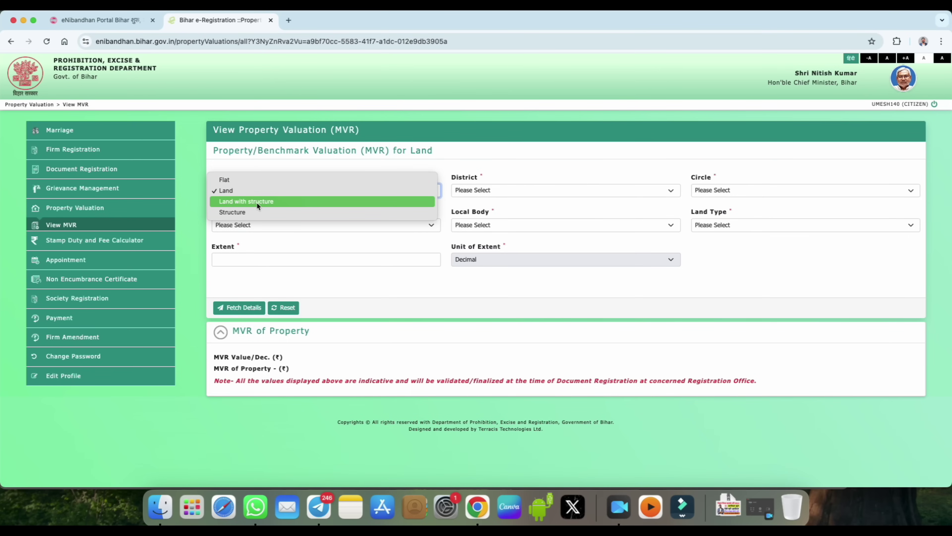
left_click(241, 191)
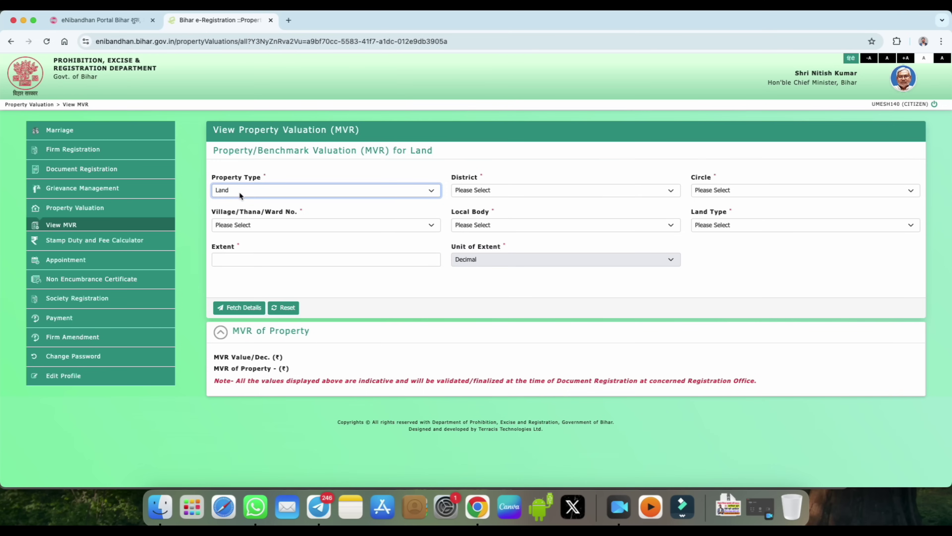
left_click(471, 190)
left_click(485, 329)
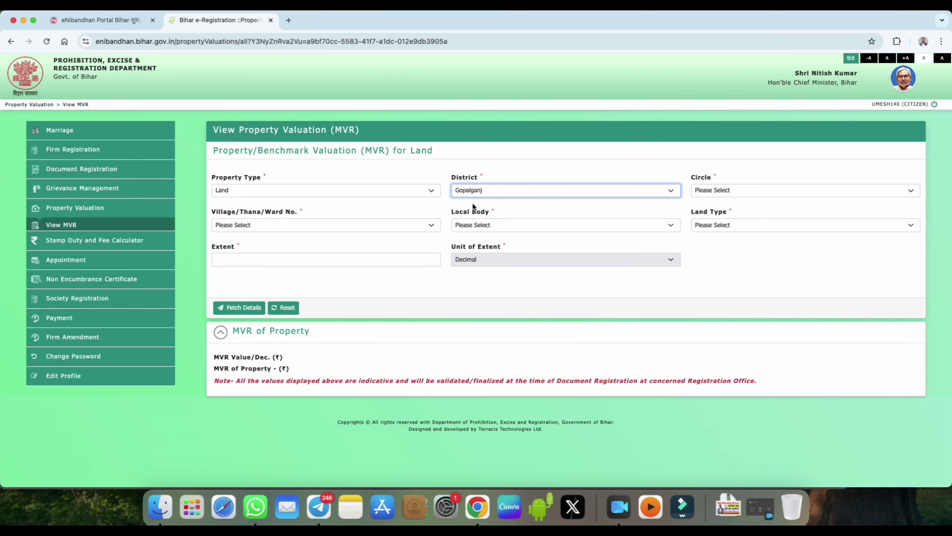
left_click(718, 190)
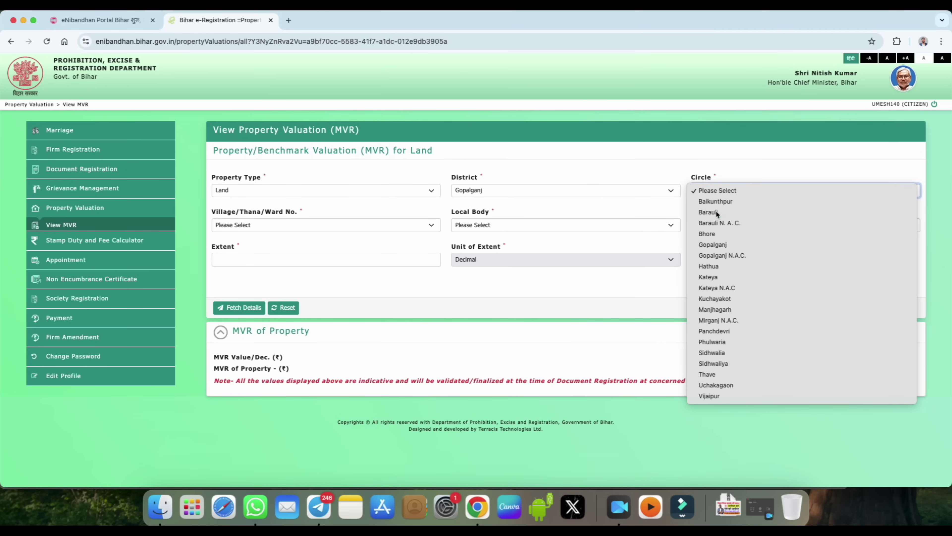
left_click(717, 199)
Step: Select the village Kahla (Thana No -250) and set the land type to Bhith /Do Phasla
left_click(263, 224)
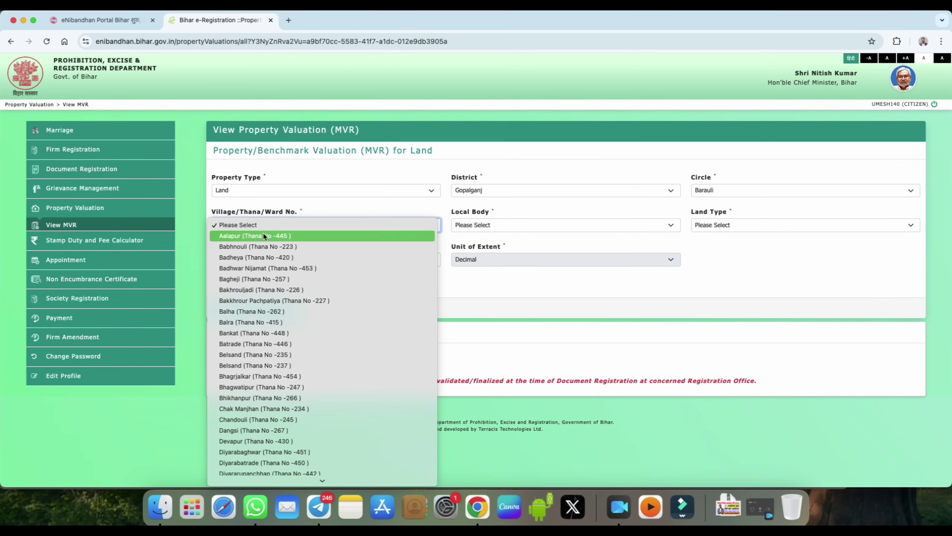
scroll(264, 235, "down", 3)
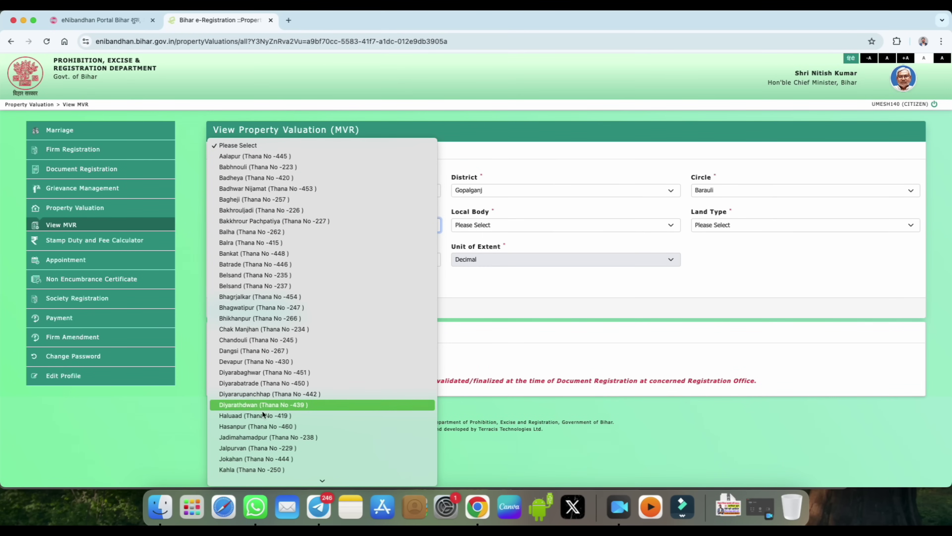
left_click(274, 468)
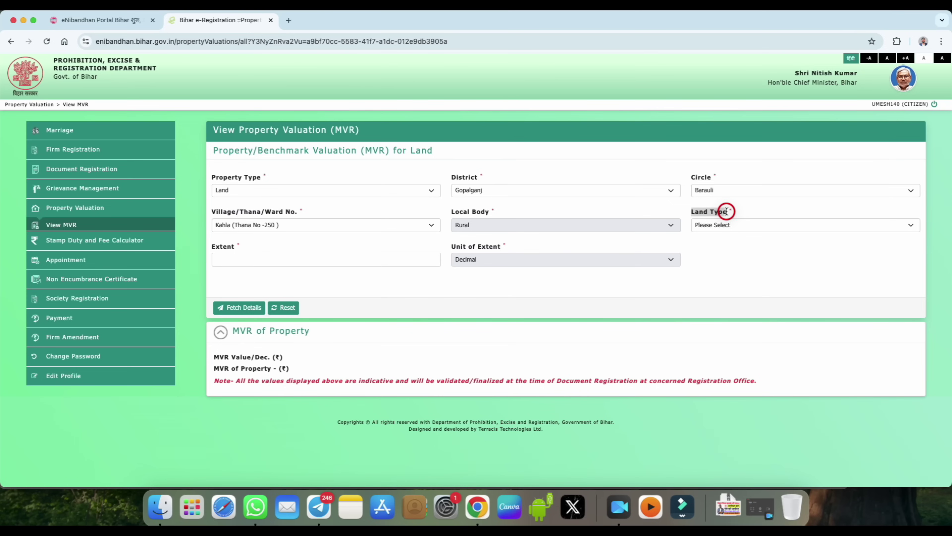
left_click(719, 224)
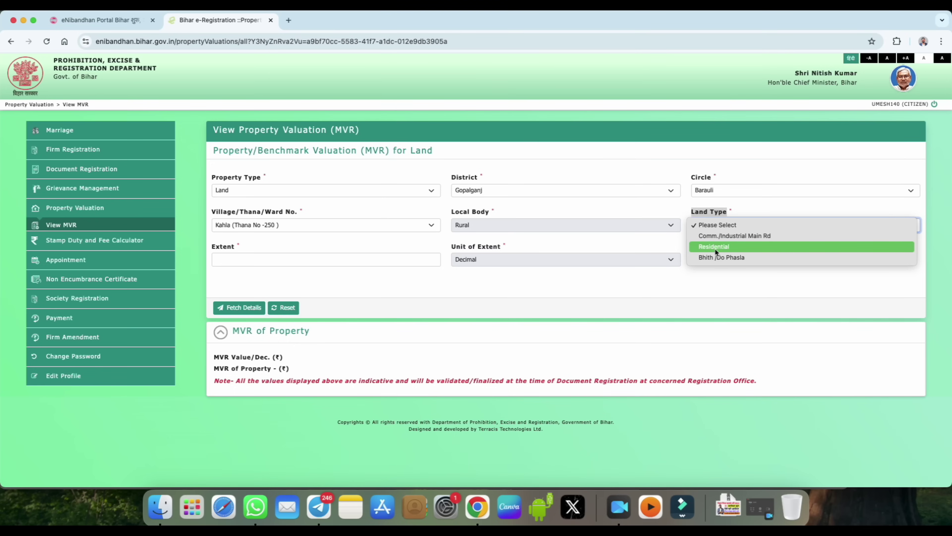
left_click(727, 259)
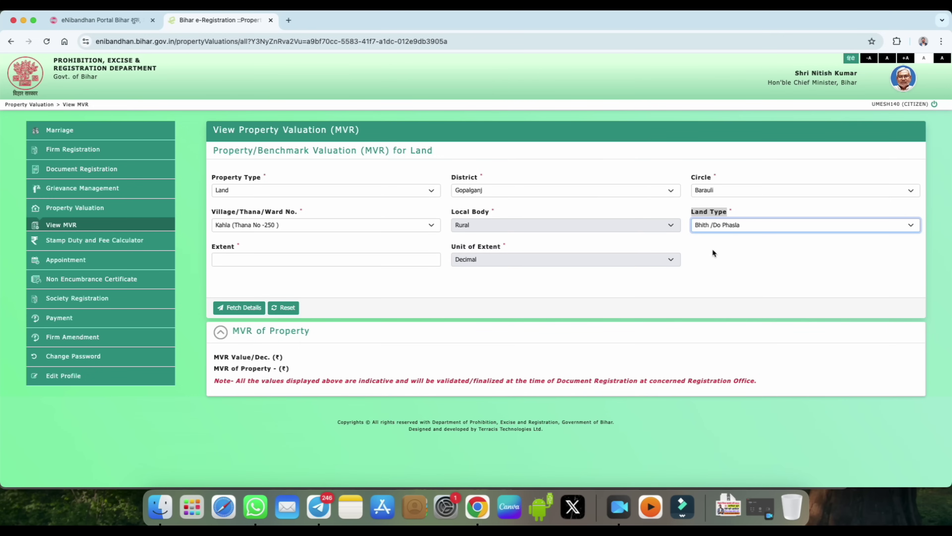
left_click(469, 260)
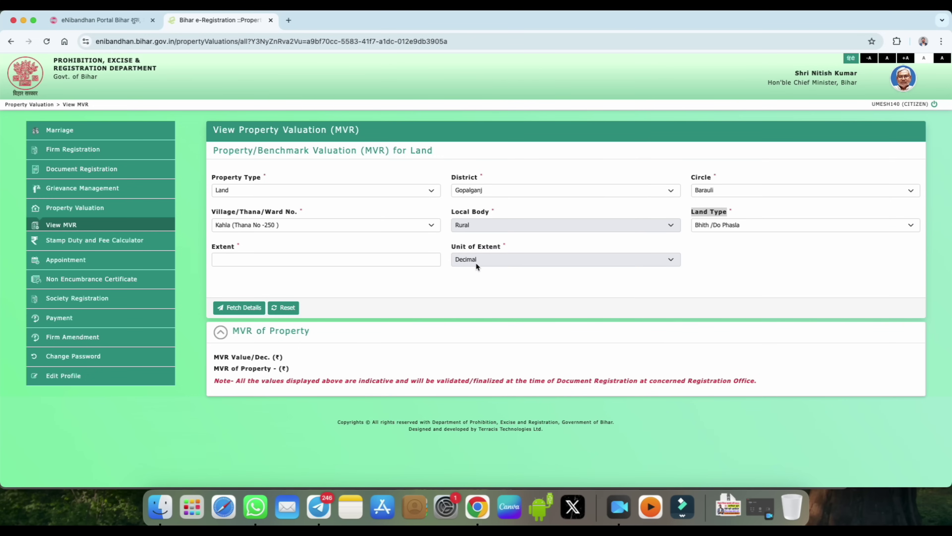
Step: Handwrite the area conversion in red beneath the extent fields with 4, 1 and 3.72 × 4, underlining the multiplication and circling the first 4
left_click(751, 18)
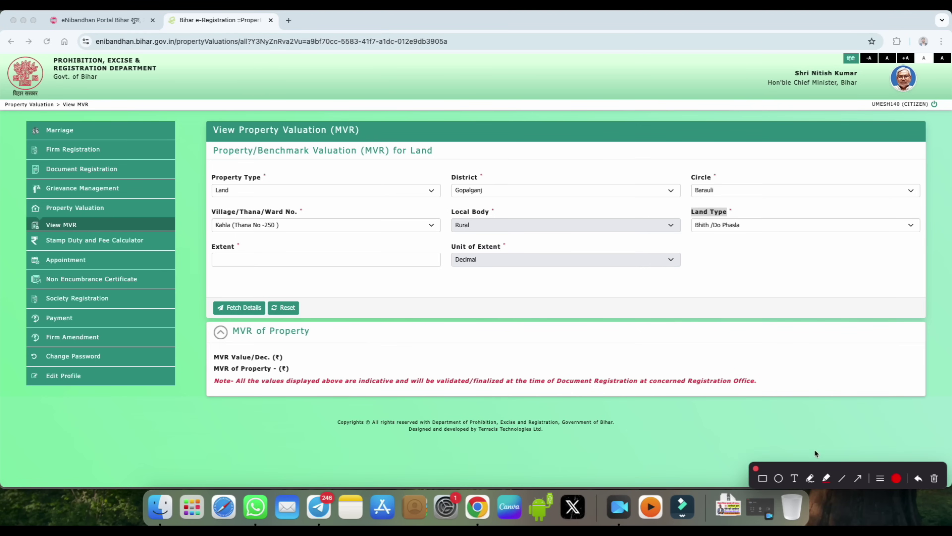
left_click(811, 479)
left_click_drag(567, 307, 568, 300)
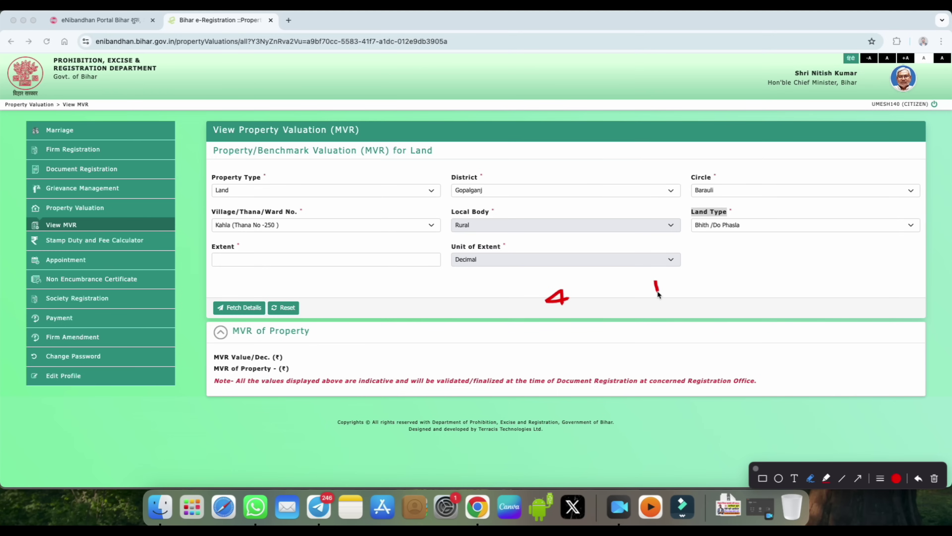
mouse_move(717, 282)
left_mouse_down()
mouse_move(734, 269)
mouse_move(749, 291)
mouse_move(799, 266)
mouse_move(807, 274)
left_mouse_up()
left_click(763, 282)
left_click_drag(772, 300, 803, 292)
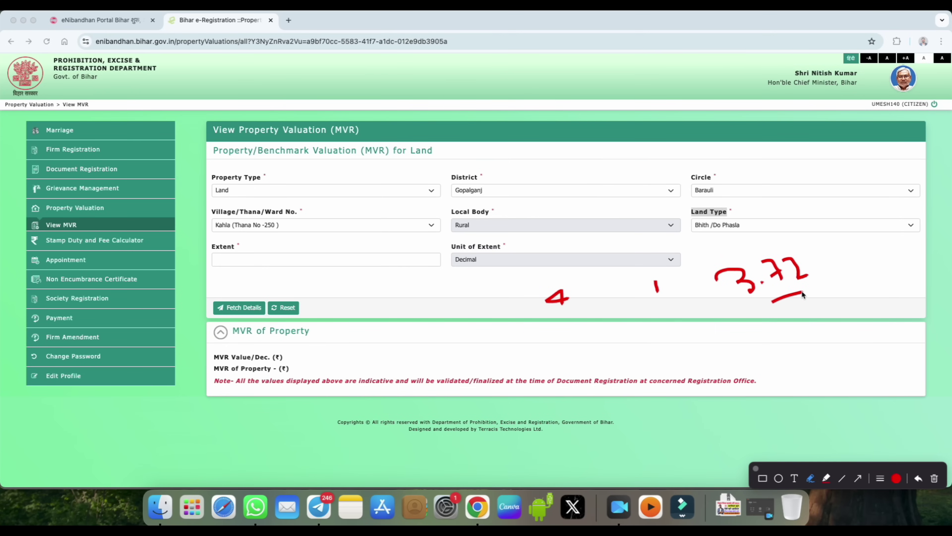
mouse_move(849, 238)
left_mouse_down()
mouse_move(839, 263)
mouse_move(902, 263)
left_mouse_up()
left_click_drag(822, 309, 907, 283)
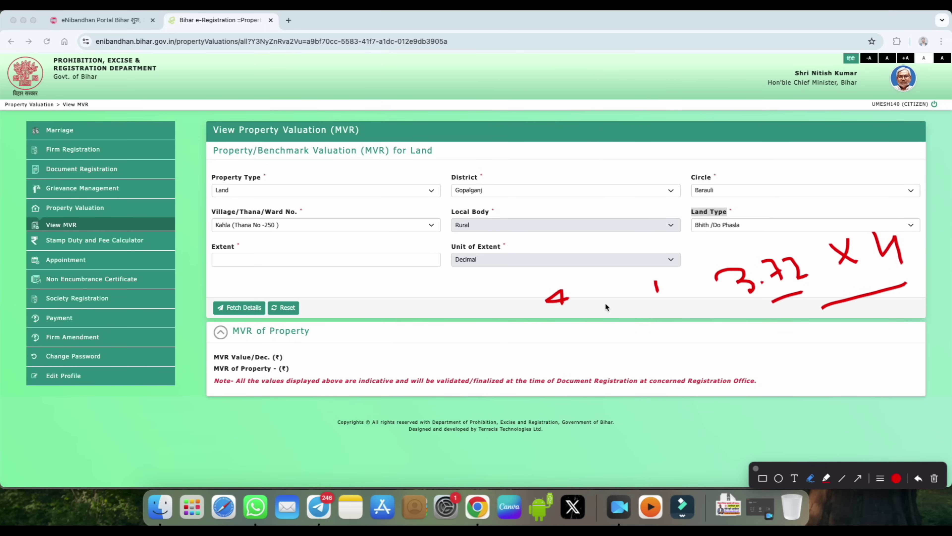
mouse_move(559, 277)
left_mouse_down()
mouse_move(549, 287)
mouse_move(584, 303)
mouse_move(558, 279)
mouse_move(610, 288)
left_mouse_up()
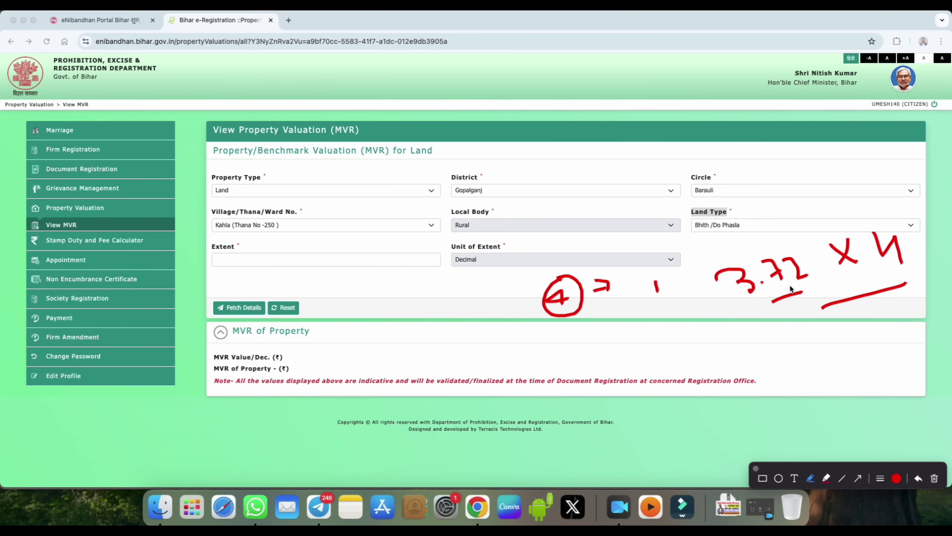
Step: Clear the red handwriting, then fetch the valuation for an extent of 20 decimal and highlight the per-decimal and property MVR figures
left_click(756, 470)
left_click(335, 259)
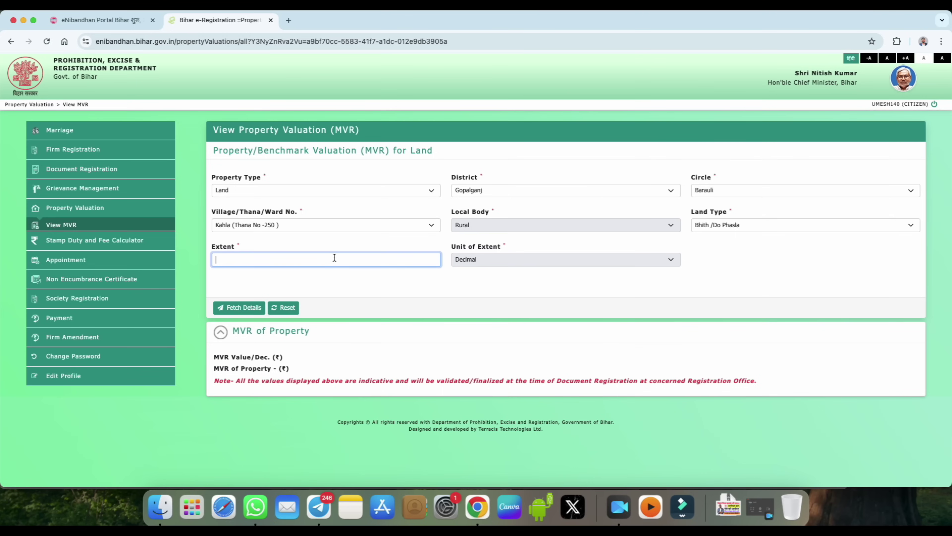
type("20")
left_click(240, 308)
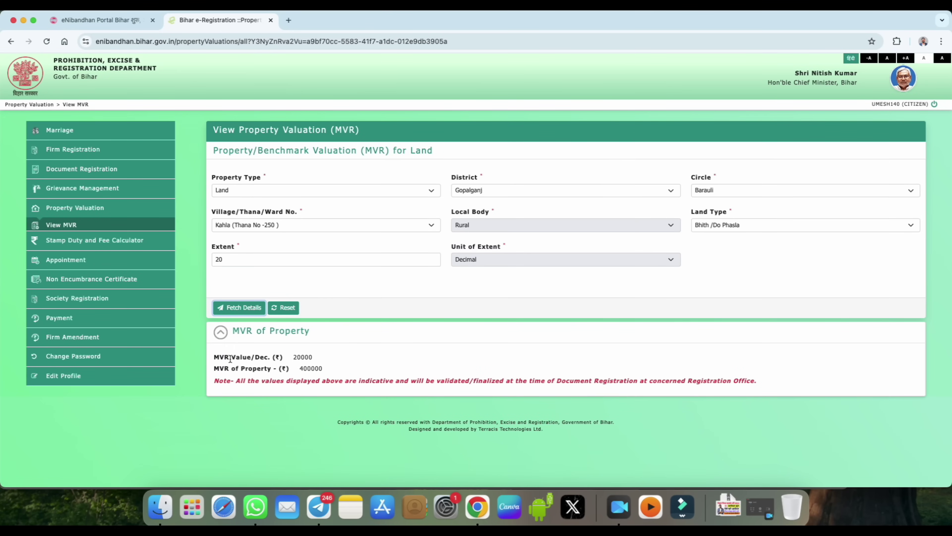
left_click_drag(233, 359, 314, 358)
left_click(263, 359)
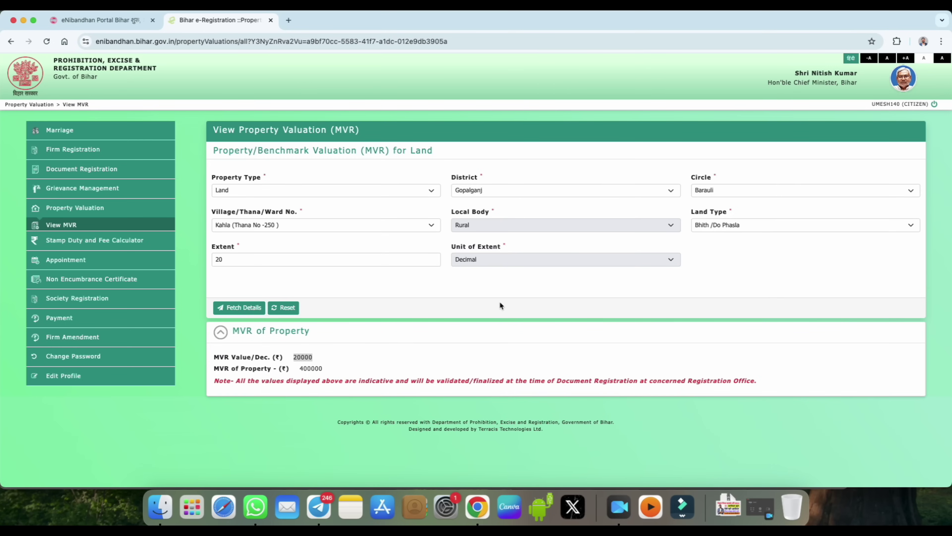
left_click_drag(215, 368, 271, 368)
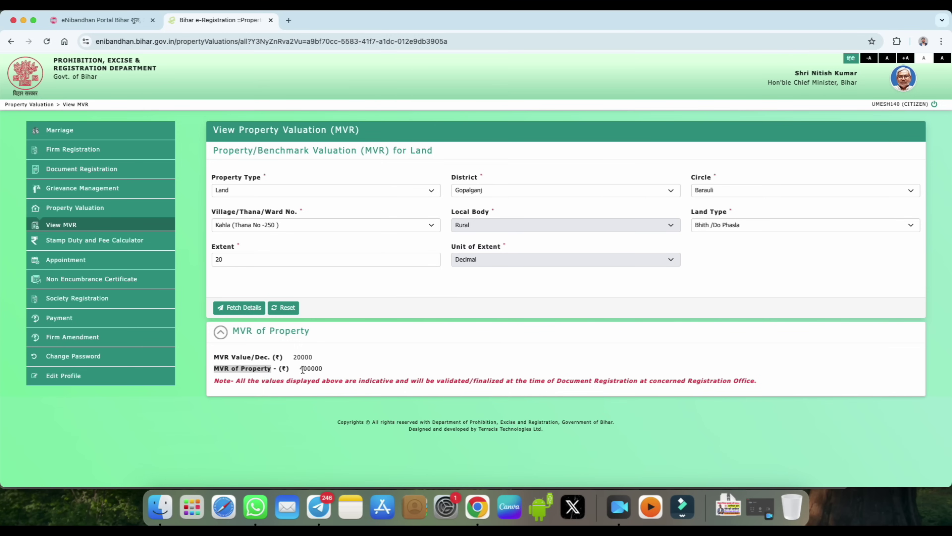
left_click_drag(300, 368, 323, 370)
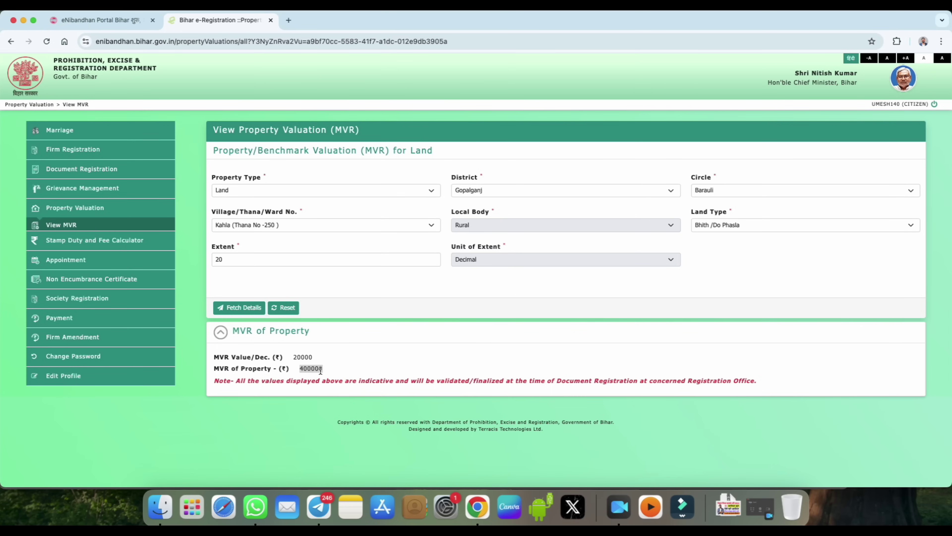
Step: Set the land type to Residential, fetch the valuation and highlight the resulting MVR of the property
left_click(722, 225)
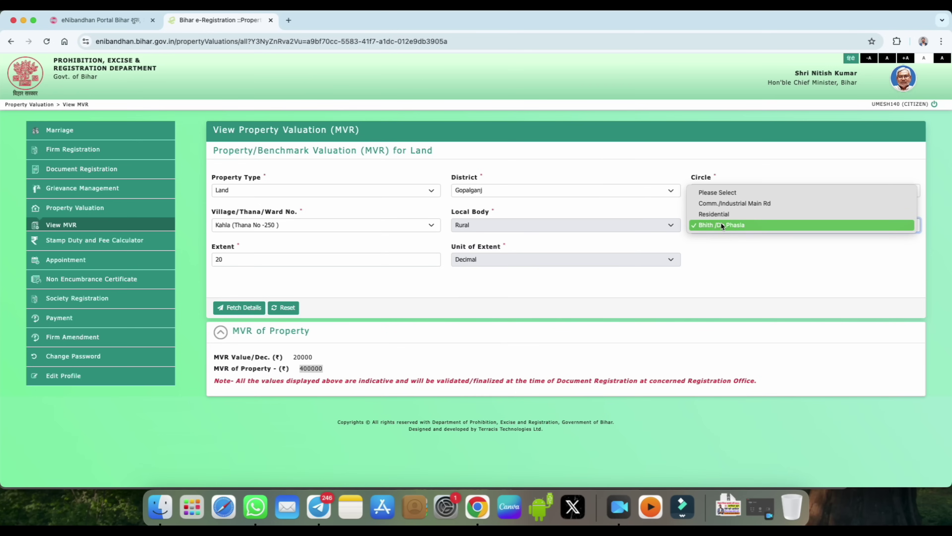
left_click(723, 215)
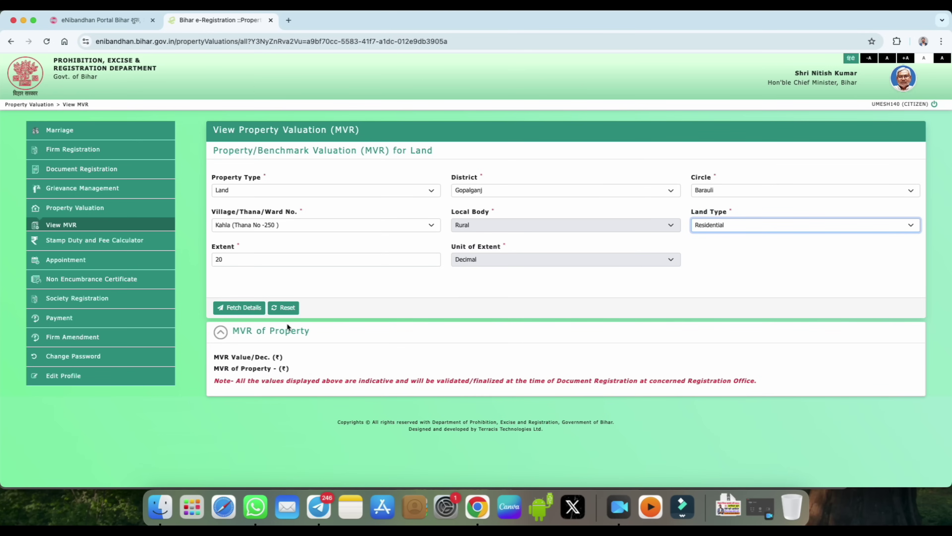
left_click(240, 307)
left_click_drag(294, 357, 333, 370)
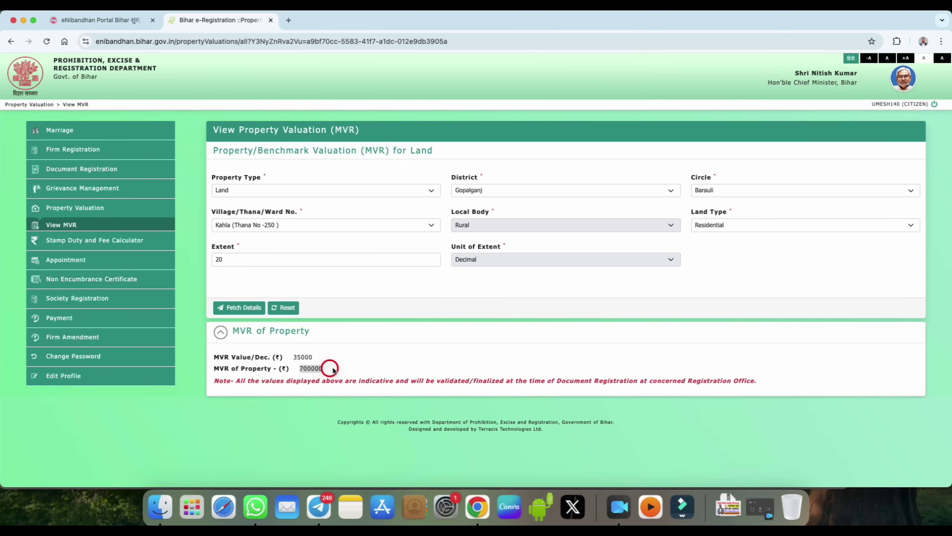
Step: Set the land type to Comm./Industrial Main Rd, fetch the valuation and highlight the per-decimal and property MVR figures
left_click(704, 224)
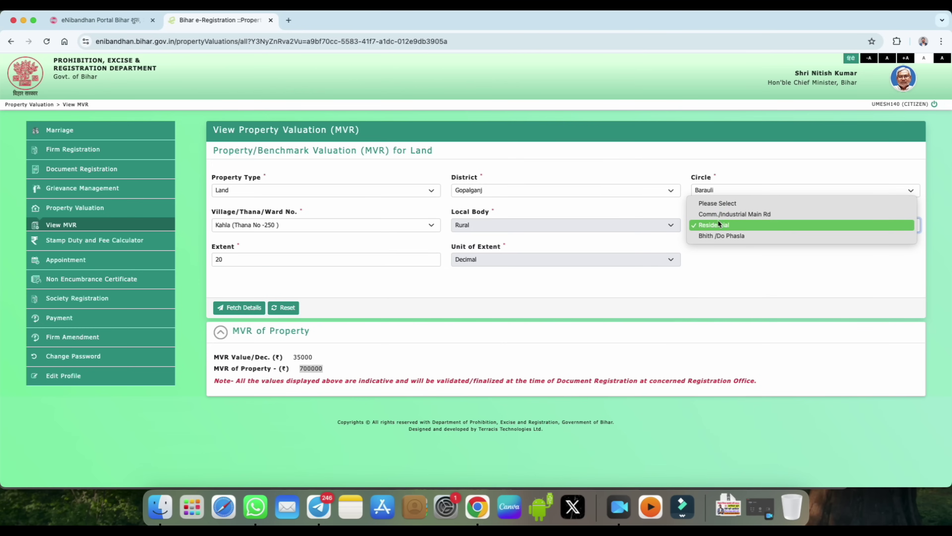
left_click(745, 215)
left_click(246, 309)
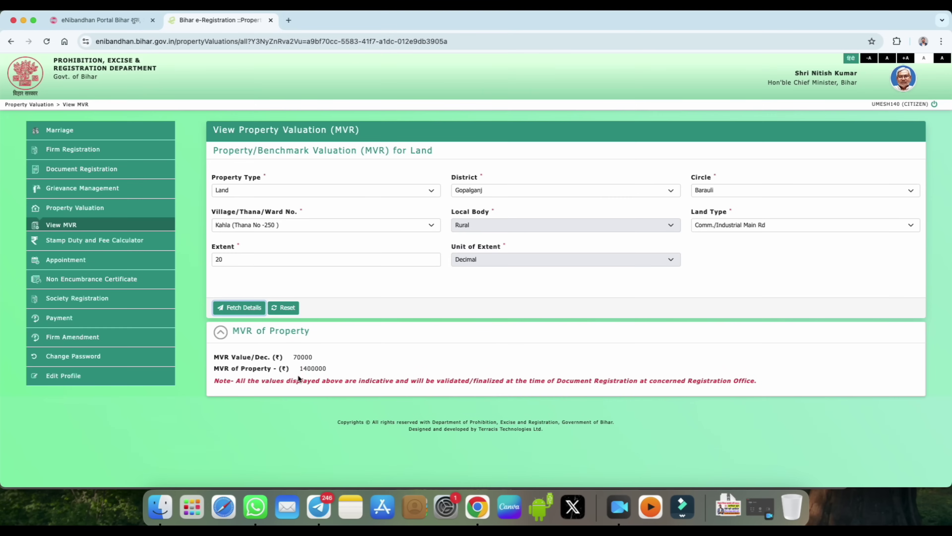
double_click(302, 357)
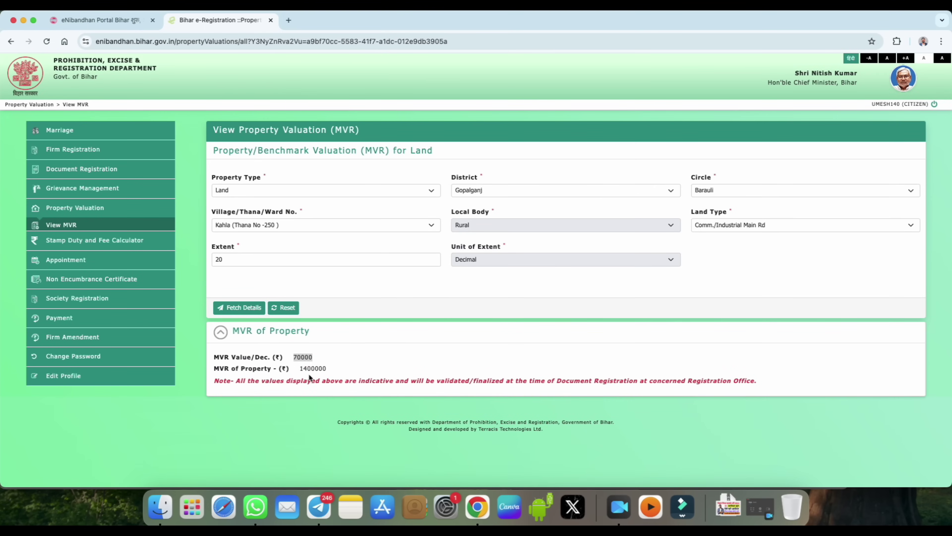
left_click_drag(300, 369, 337, 371)
Step: Switch the land type back to Residential, fetch the valuation again and highlight the property's MVR
left_click(727, 227)
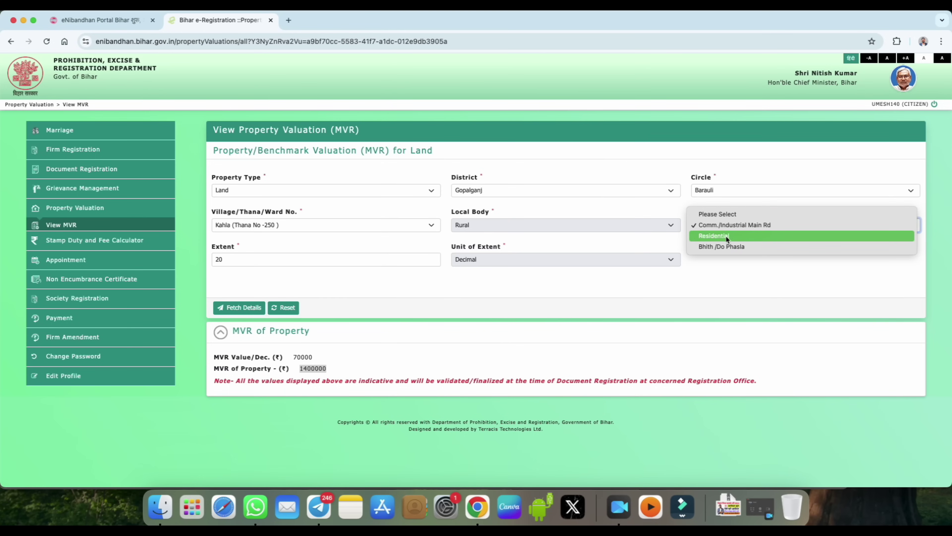
left_click(724, 234)
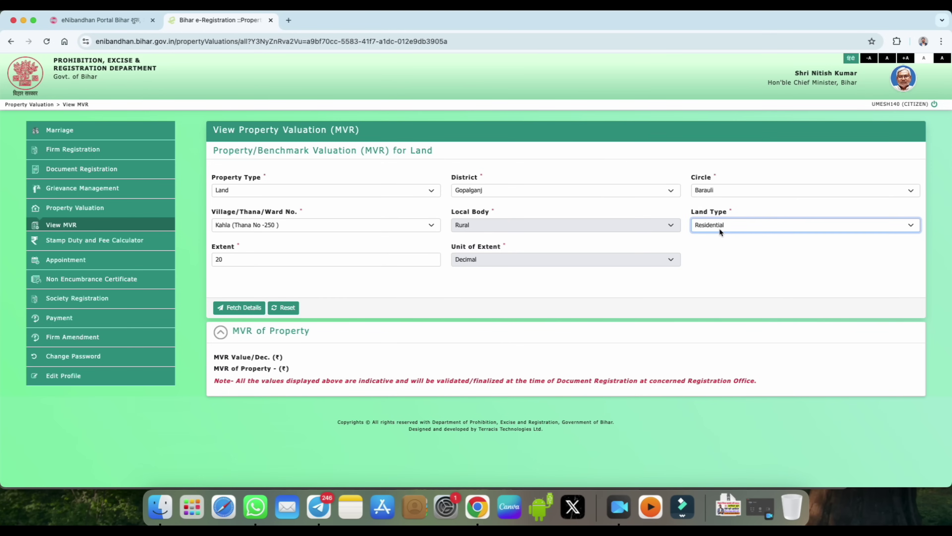
left_click(244, 308)
left_click(305, 369)
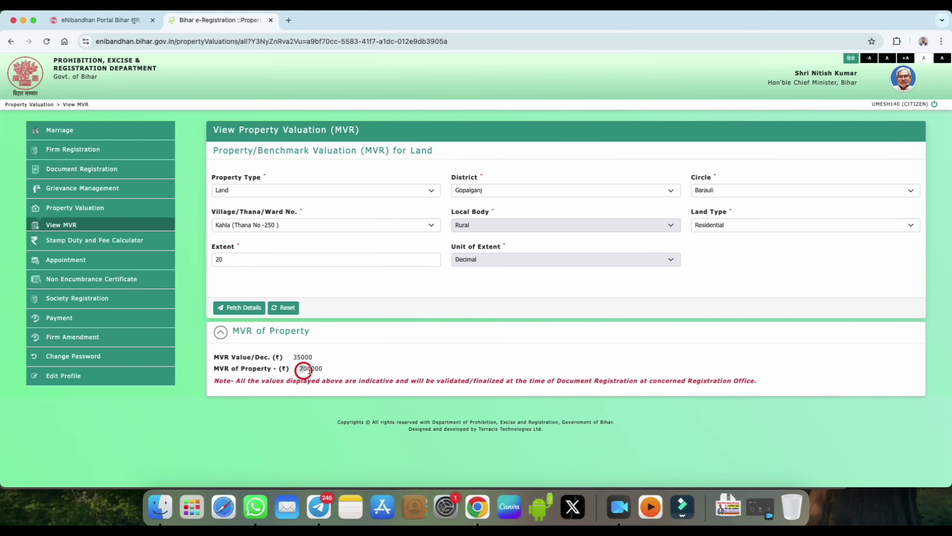
left_click_drag(310, 370, 321, 369)
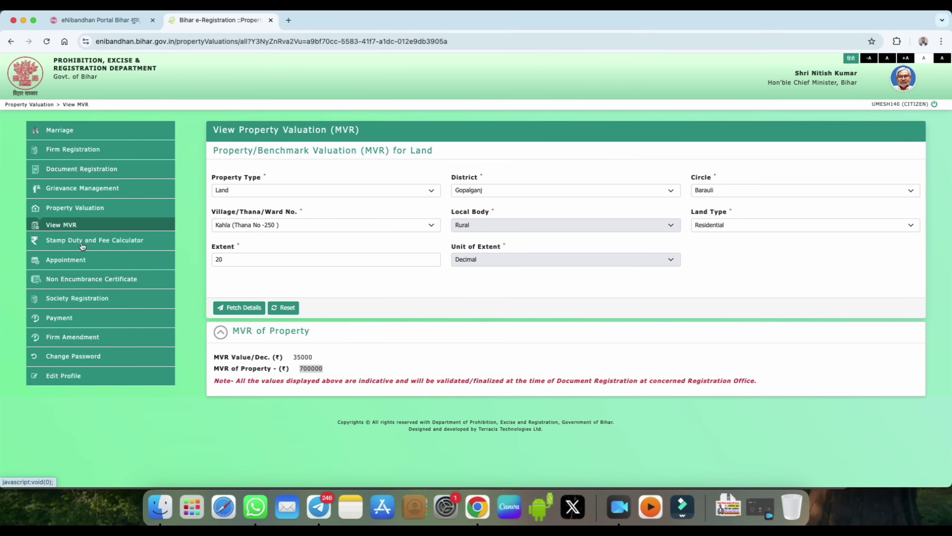
Step: Open Calculate Duty & Fee under Stamp Duty and Fee Calculator and continue past the instructions to the calculator form
left_click(130, 244)
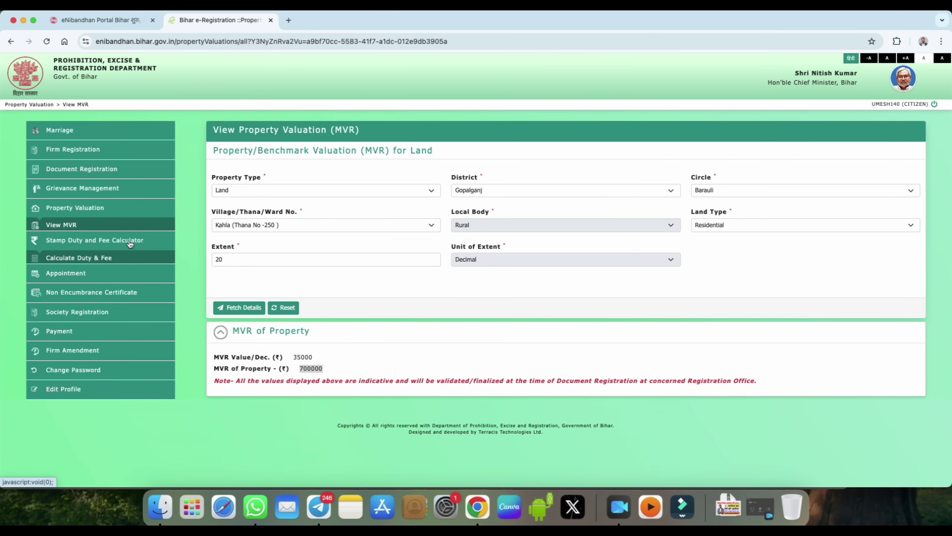
left_click(79, 258)
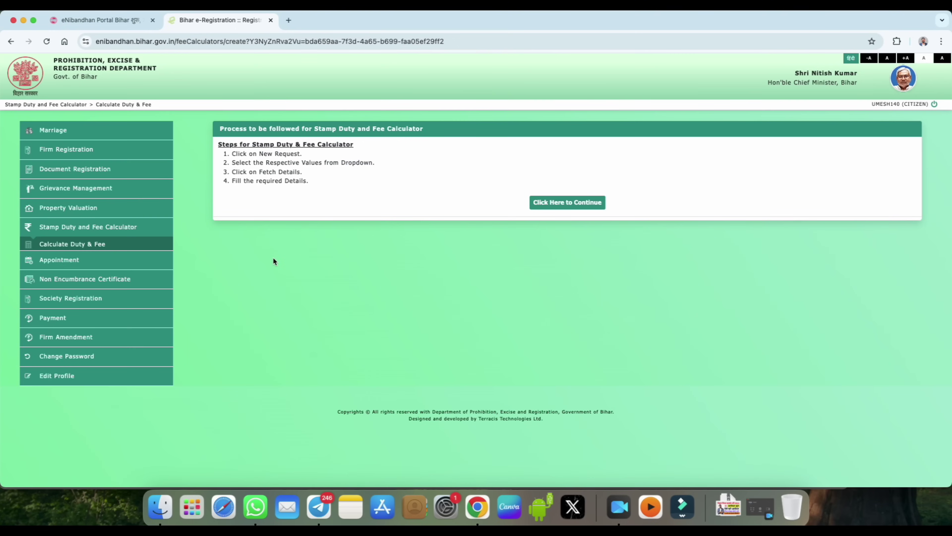
left_click(566, 205)
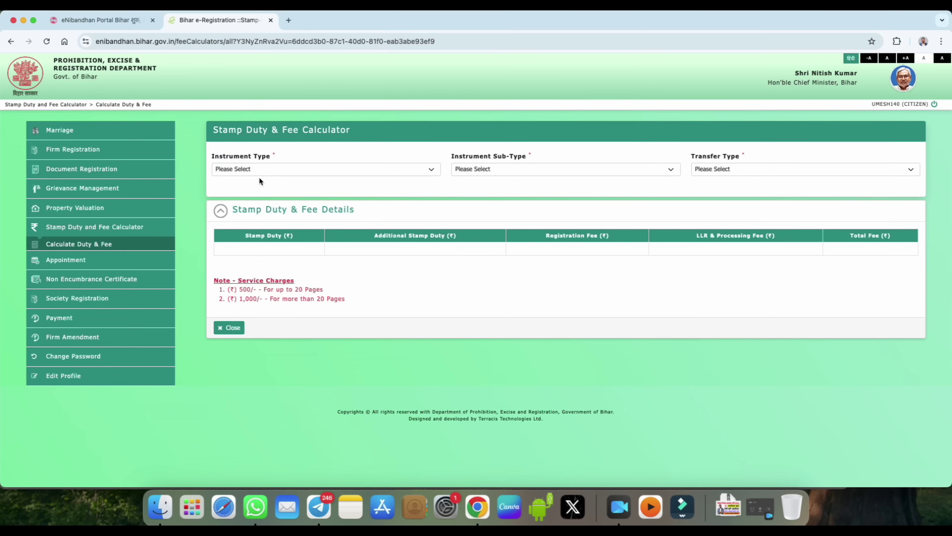
Step: Set the instrument type to Sale/Conveyance, the instrument sub-type to Sale and the transfer type to General
left_click(255, 170)
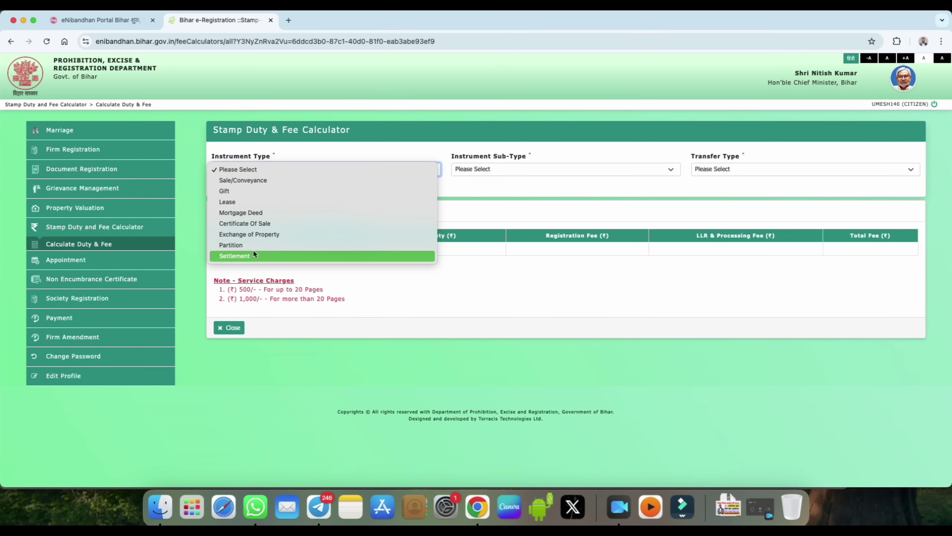
left_click(237, 181)
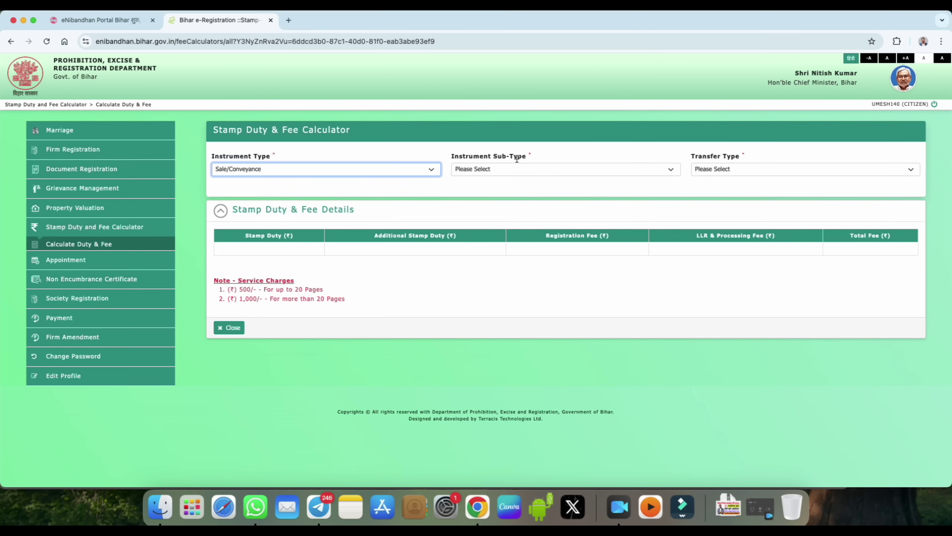
left_click(491, 173)
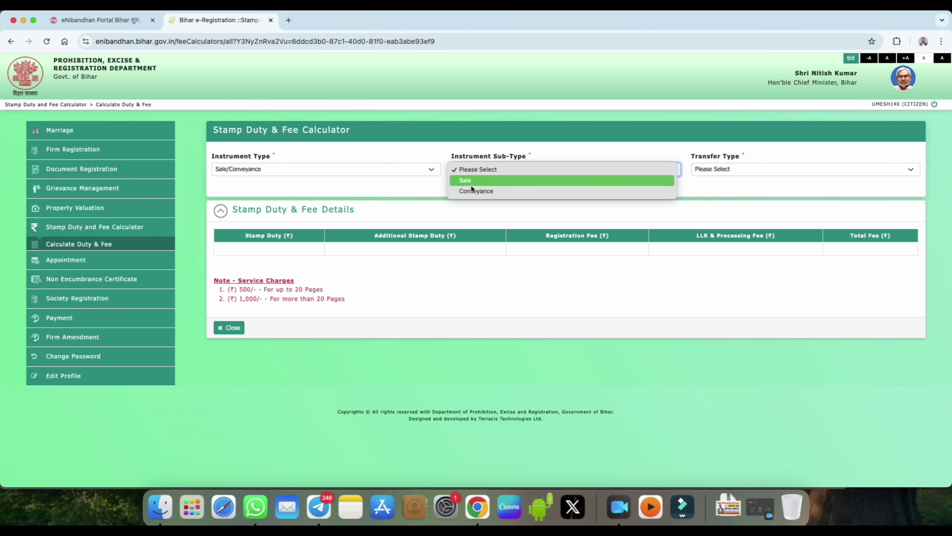
left_click(465, 181)
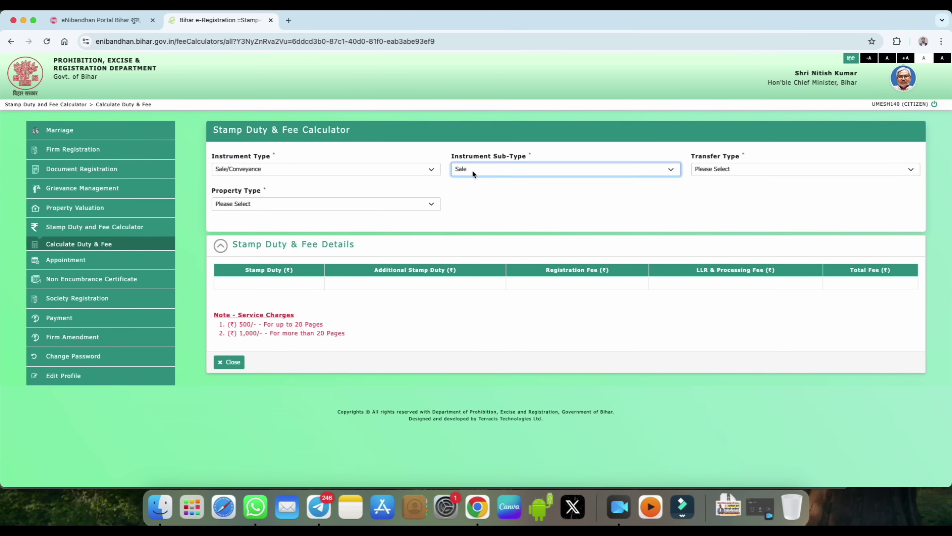
left_click(696, 157)
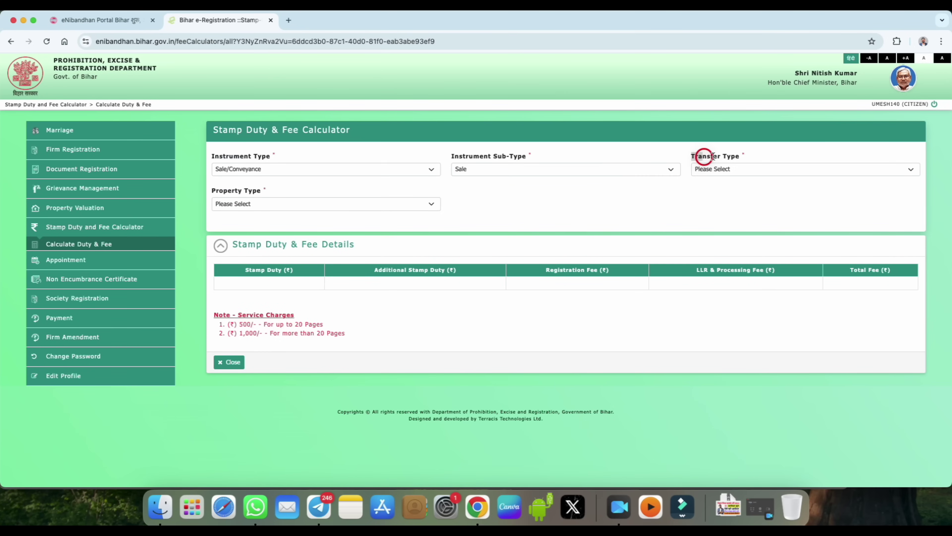
left_click(725, 169)
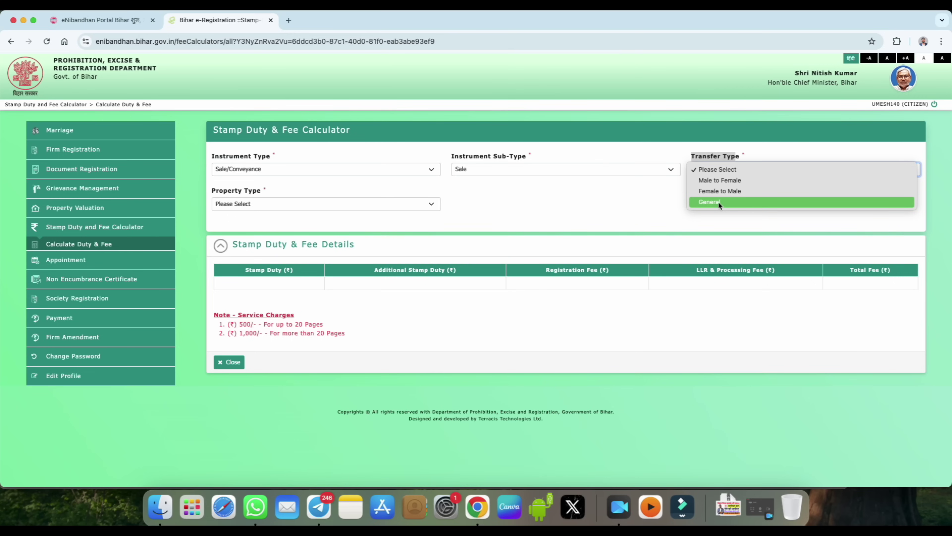
left_click(712, 202)
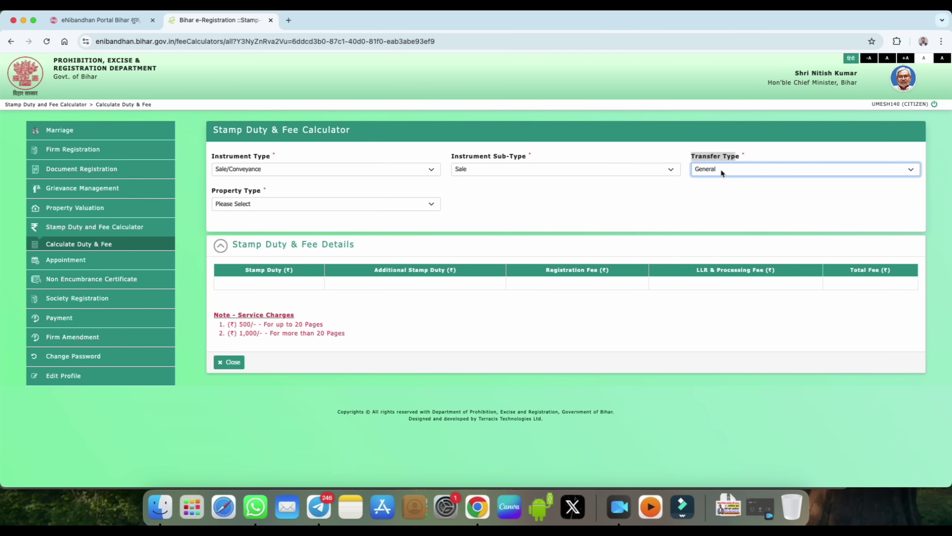
left_click(721, 169)
left_click(716, 169)
Step: Set the calculator's property type to Land, the district to Gopalganj and the circle to Barauli
left_click_drag(214, 190, 243, 192)
left_click(257, 207)
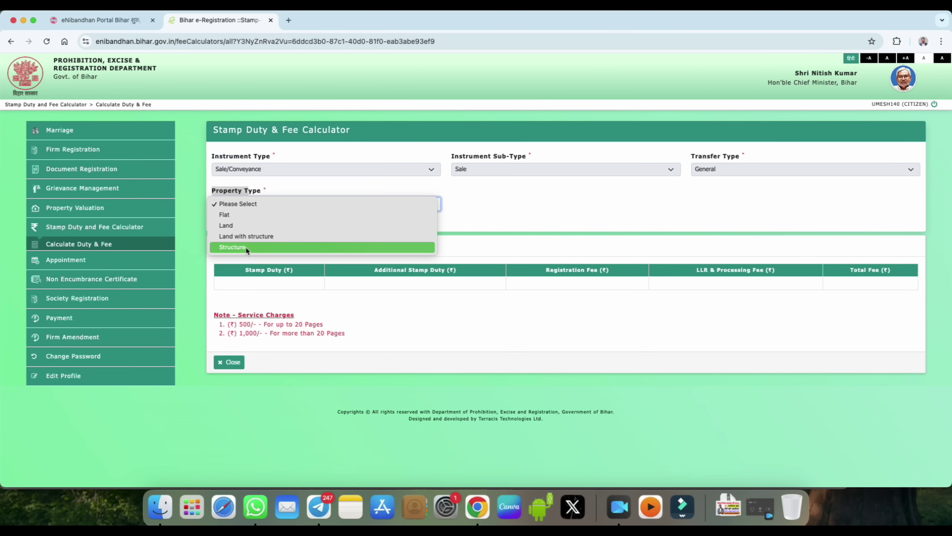
left_click(236, 225)
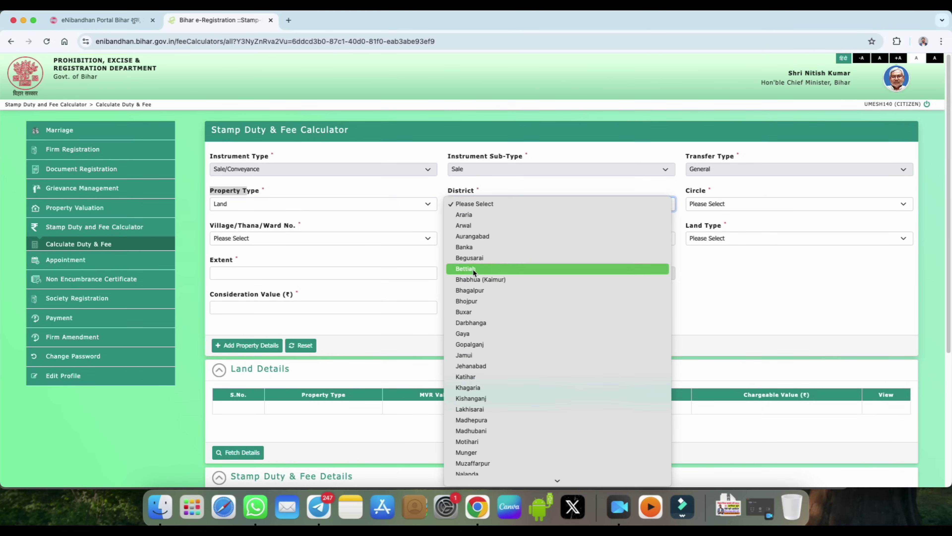
left_click(473, 205)
left_click(697, 205)
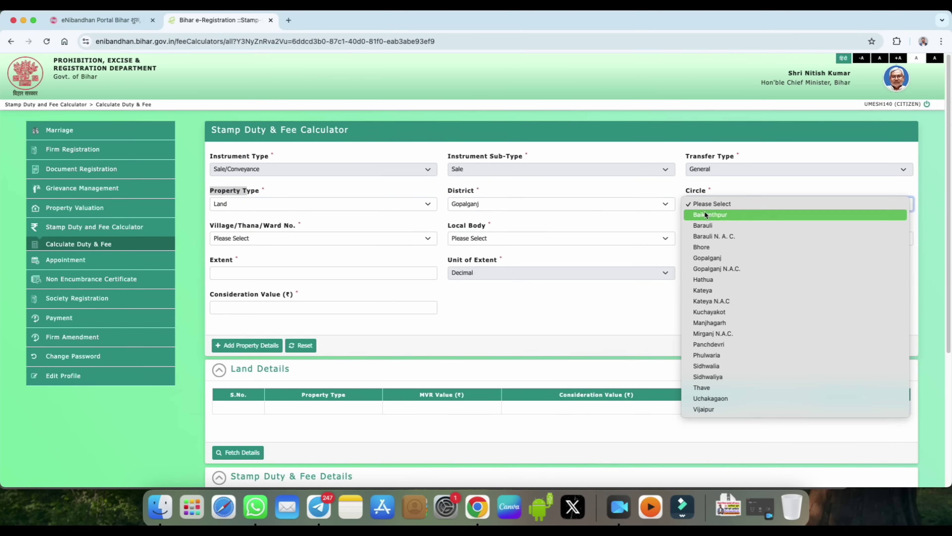
left_click(704, 212)
Step: Select the village Kahla (Thana No -250) and set the land type to Residential in the fee calculator
left_click(273, 238)
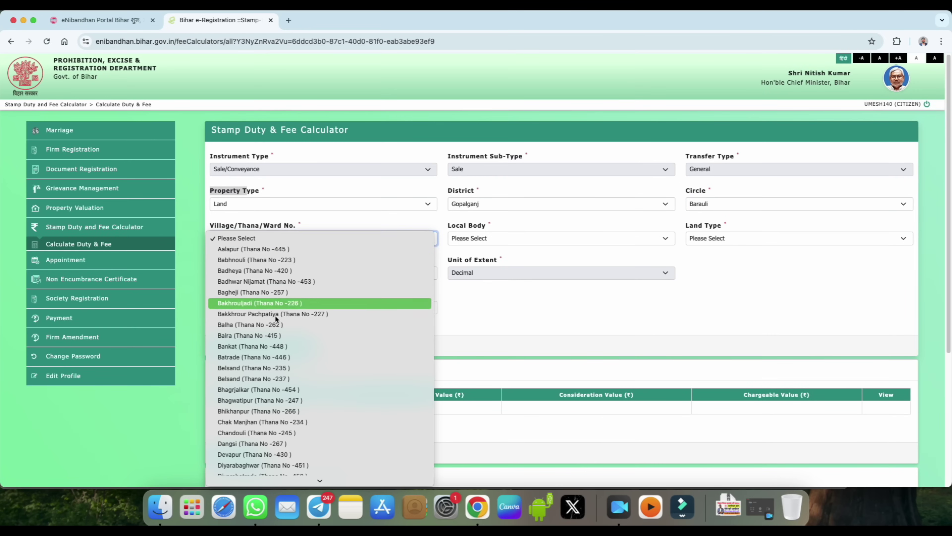
scroll(277, 360, "down", 5)
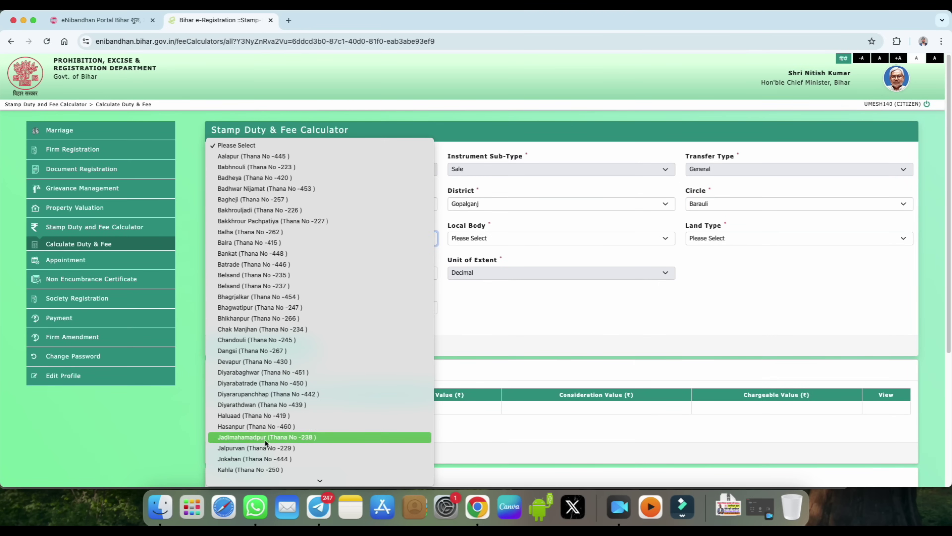
left_click(274, 469)
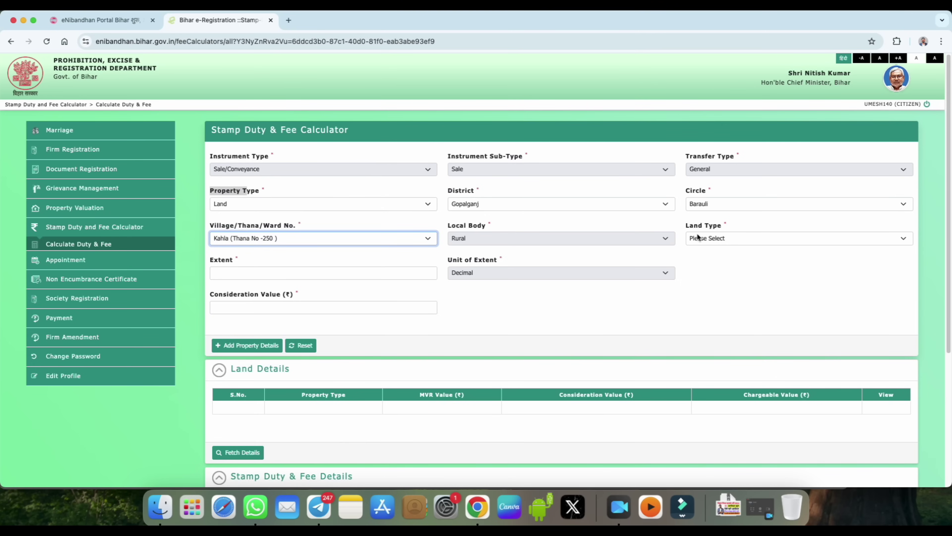
left_click(708, 237)
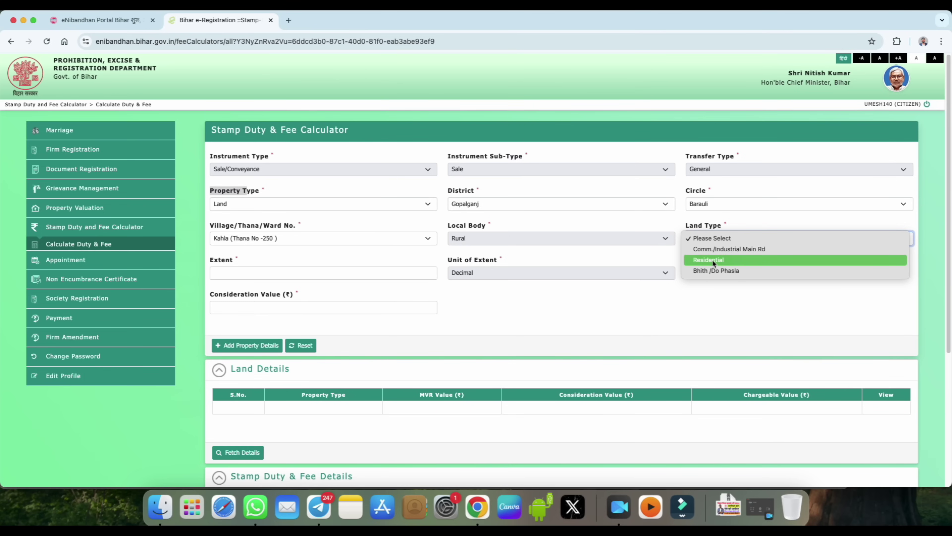
left_click(712, 260)
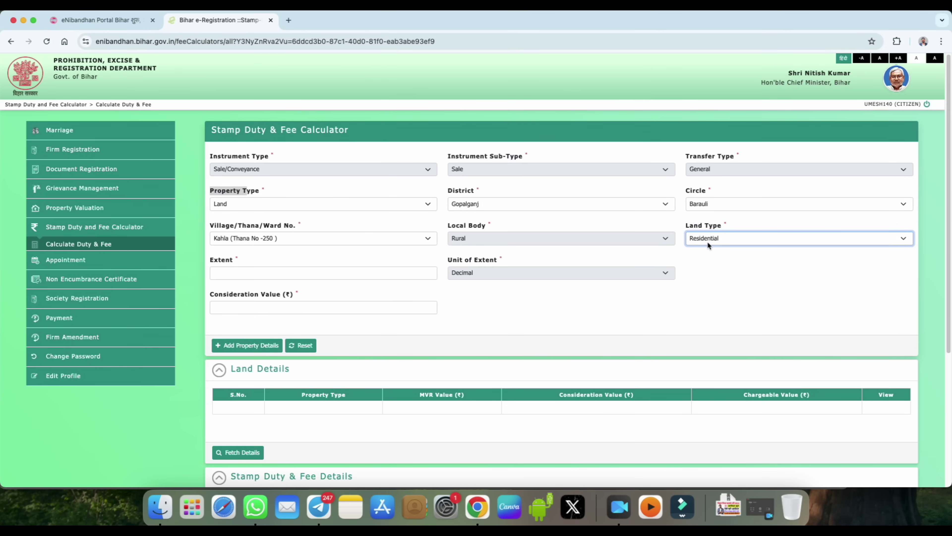
Step: Add the land with an extent of 20 decimal and a consideration value of 700000, and fetch its stamp duty and fee details
left_click(227, 270)
type("20")
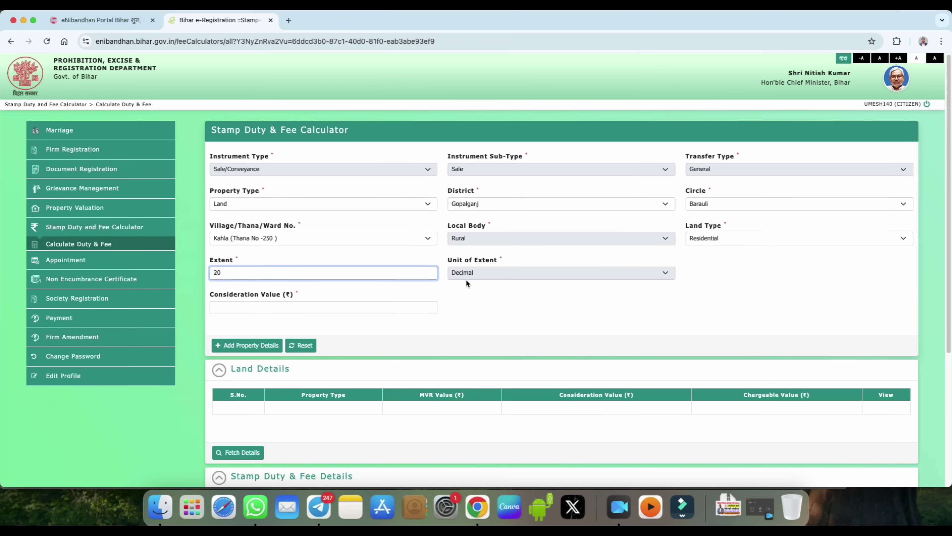
left_click(214, 295)
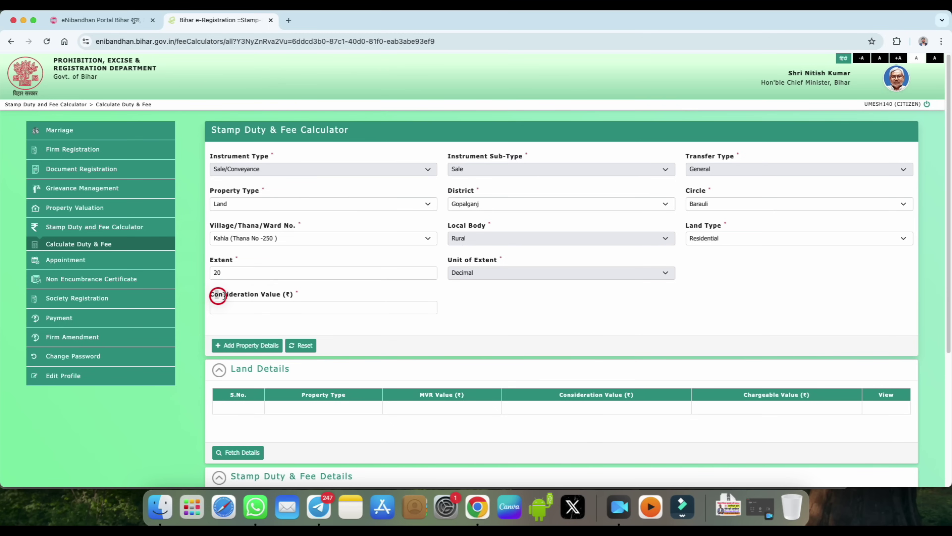
left_click(271, 307)
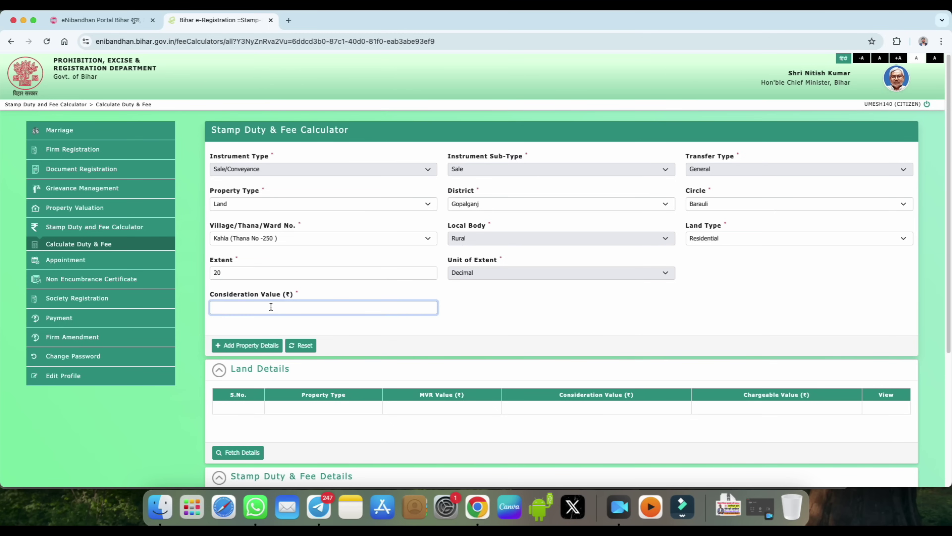
type("700000")
left_click(265, 344)
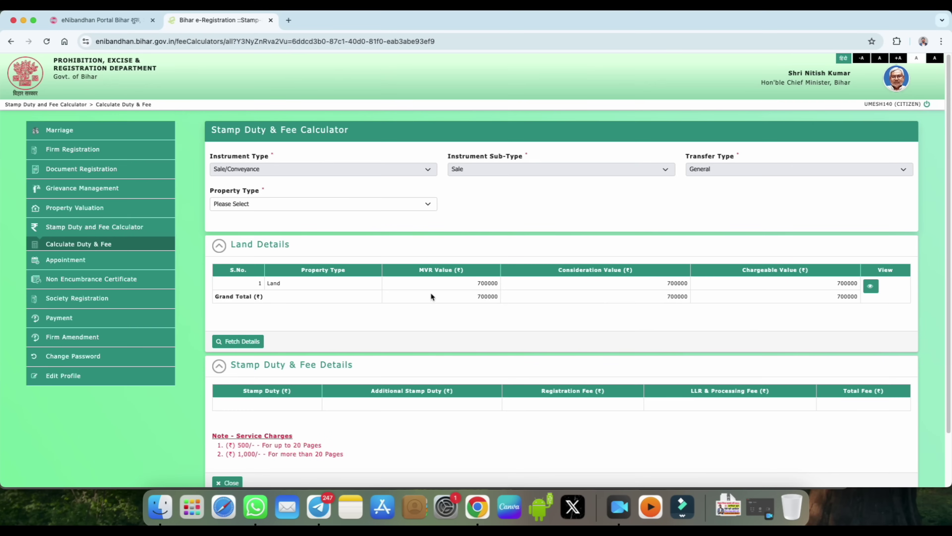
left_click(244, 344)
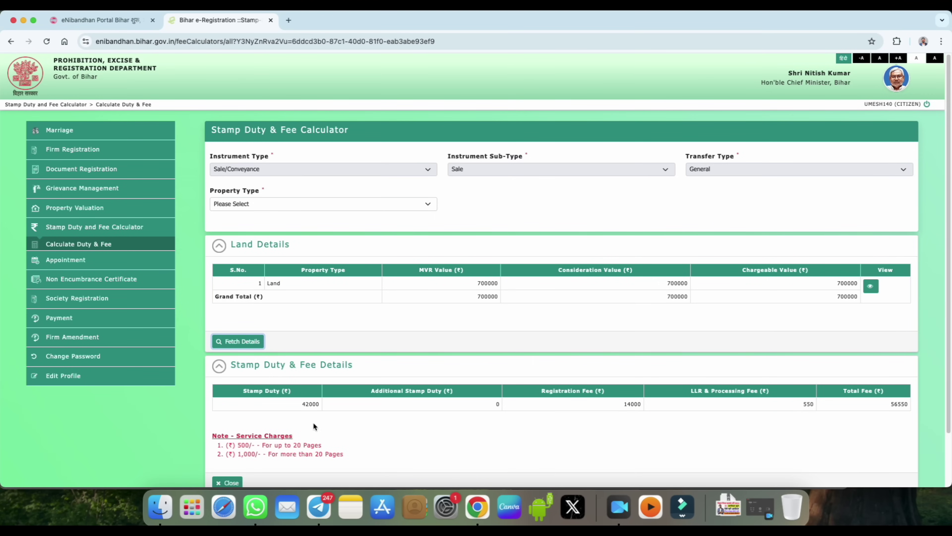
Step: Examine the stamp duty, registration fee, LLR and processing fee, total fee and the service charges note
left_click_drag(243, 392, 324, 405)
left_click(596, 394)
left_click_drag(625, 406, 666, 413)
left_click_drag(734, 394, 704, 395)
left_click_drag(802, 406, 813, 405)
left_click_drag(893, 409, 909, 407)
left_click(236, 436)
left_click_drag(237, 437, 255, 448)
left_click(314, 456)
left_click_drag(240, 435, 333, 440)
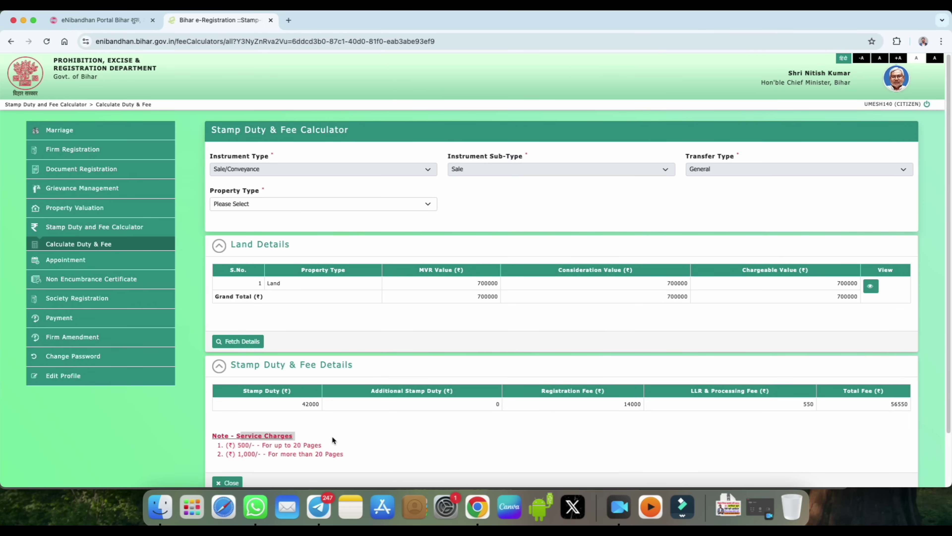
Step: Show the options available under Document Registration
left_click(96, 170)
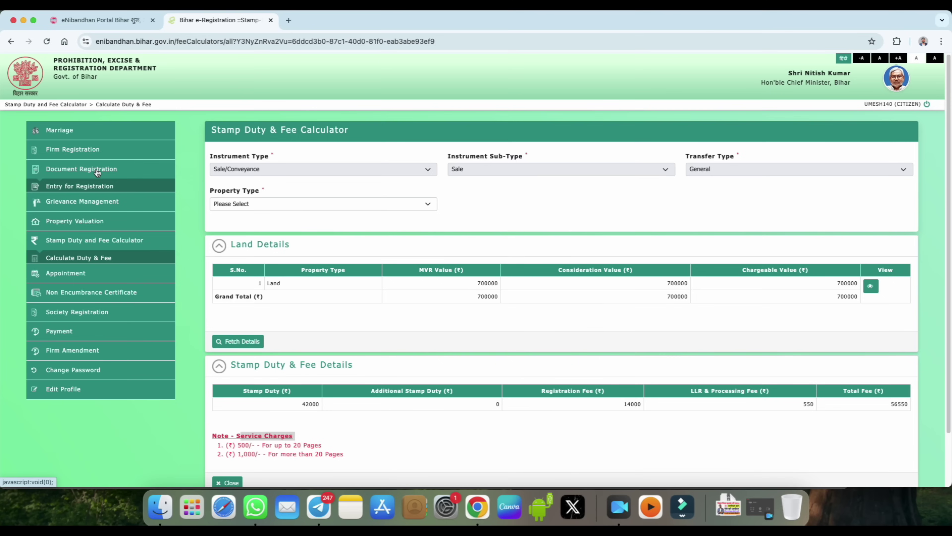